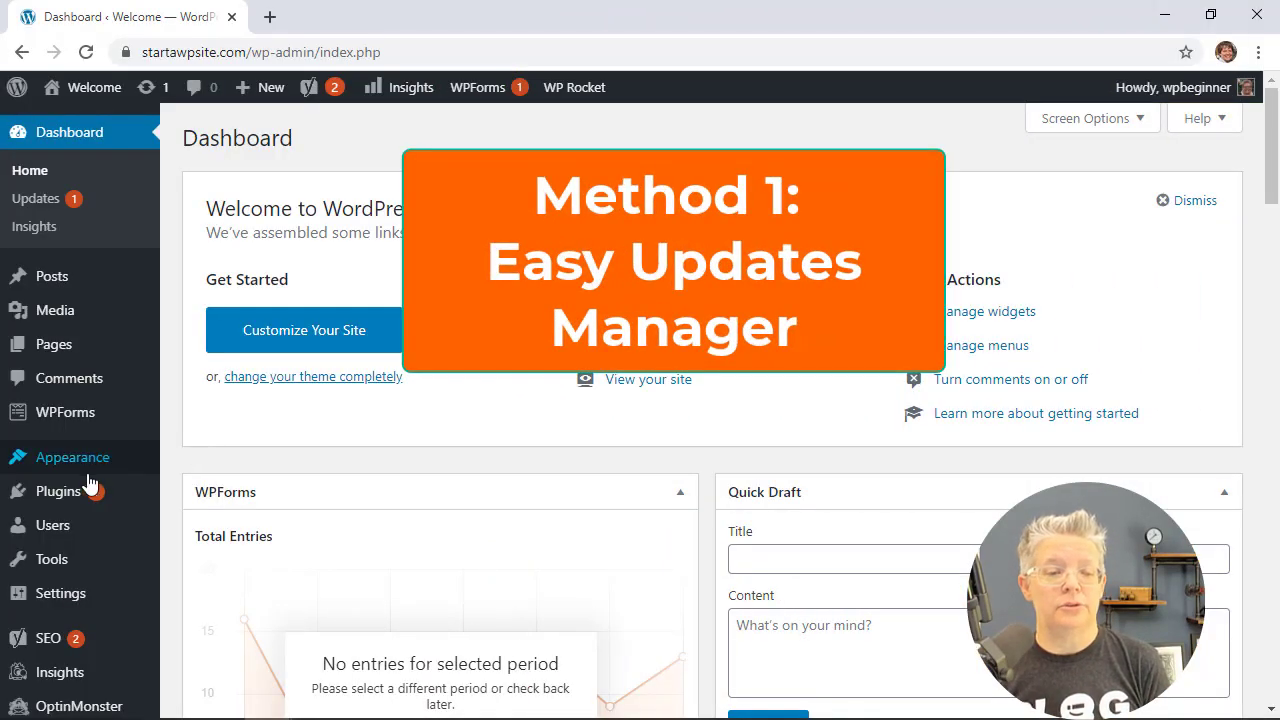
Search the Add New plugins page for 'easy updates manager'
{"action": "mouse_move", "coordinate": [62, 491]}
{"action": "left_click", "coordinate": [189, 520]}
{"action": "left_click", "coordinate": [1040, 193]}
{"action": "type", "text": "ea"}
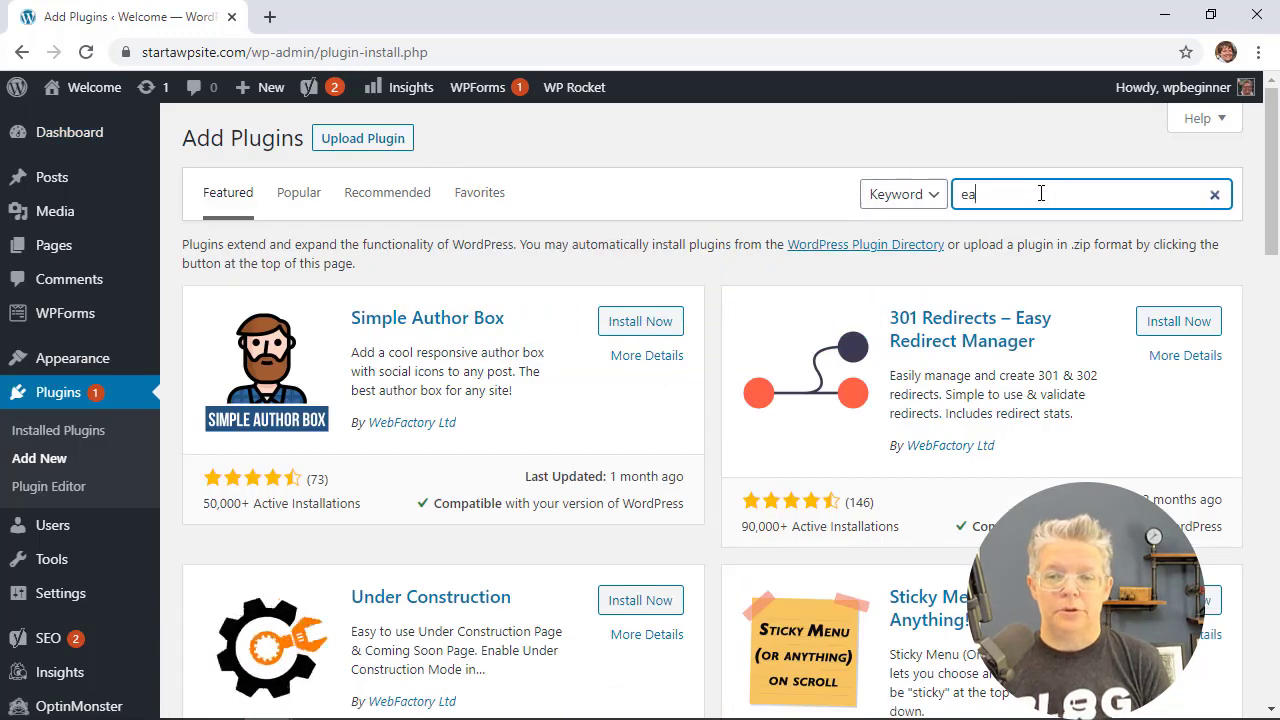
{"action": "type", "text": "sy updates manager"}
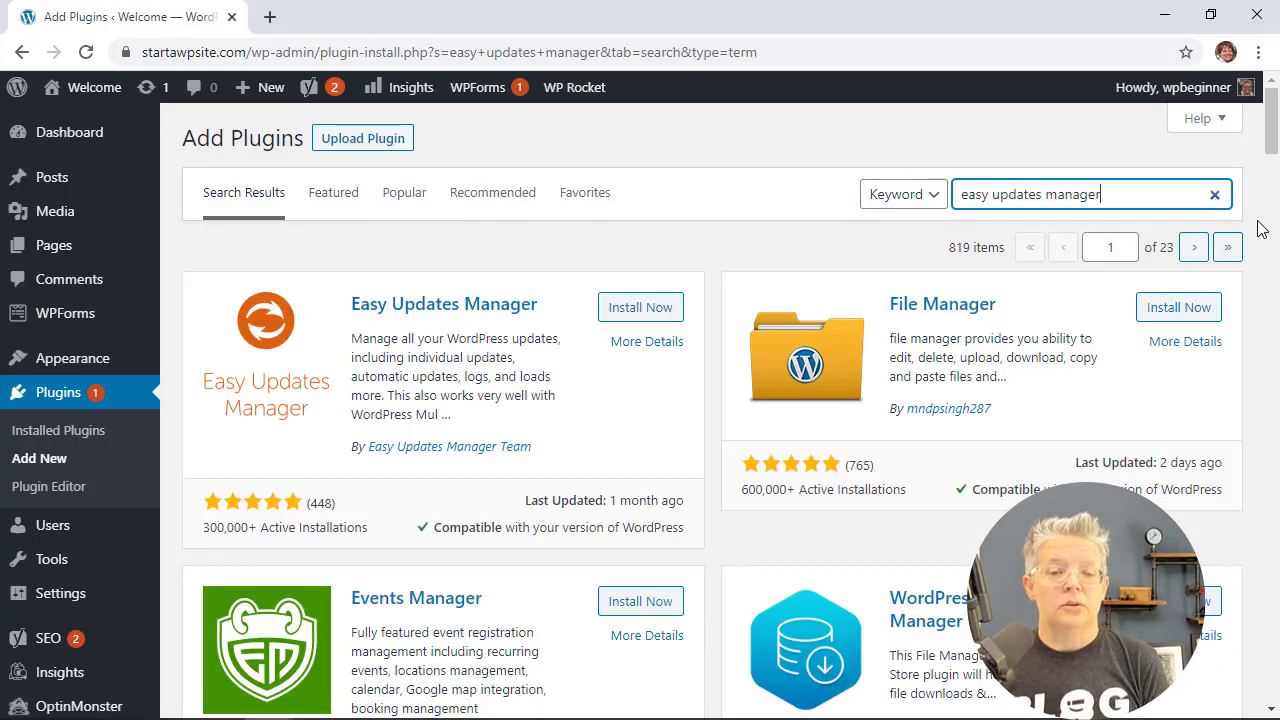
Install and activate Easy Updates Manager, then highlight WP_AUTO_UPDATE_CORE in its constants notice
{"action": "left_click", "coordinate": [614, 310]}
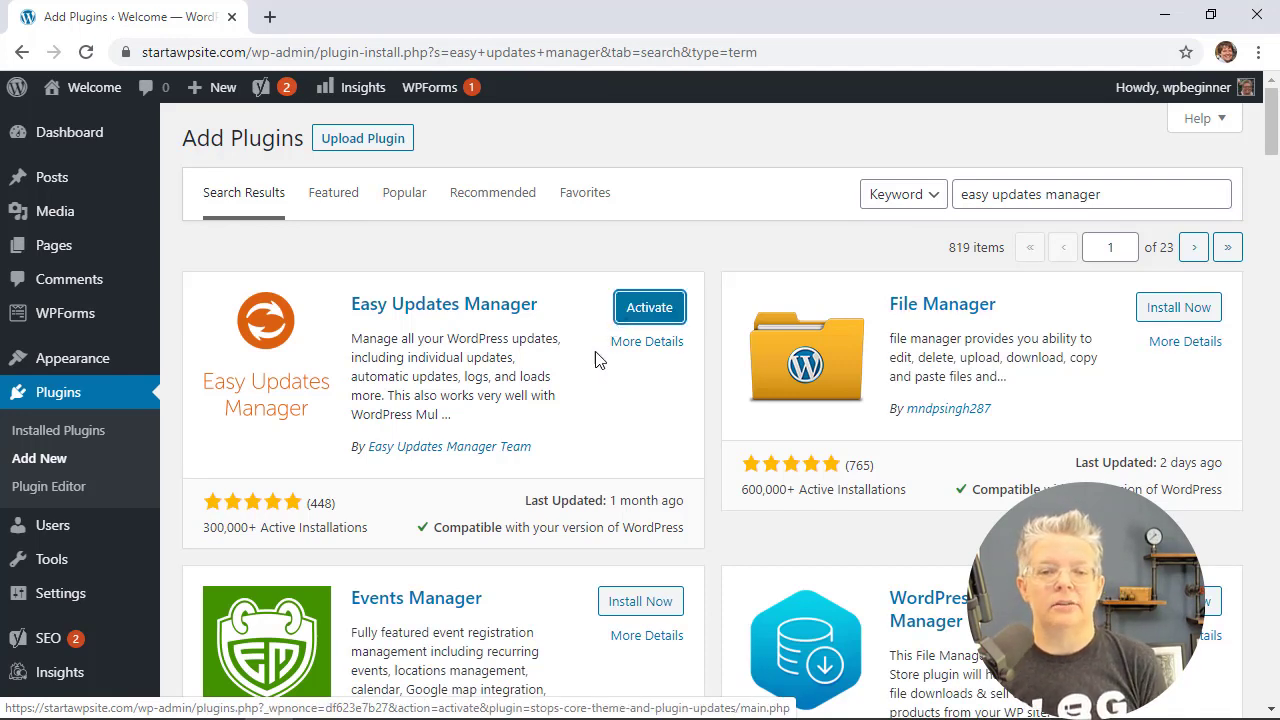
{"action": "left_click", "coordinate": [634, 312]}
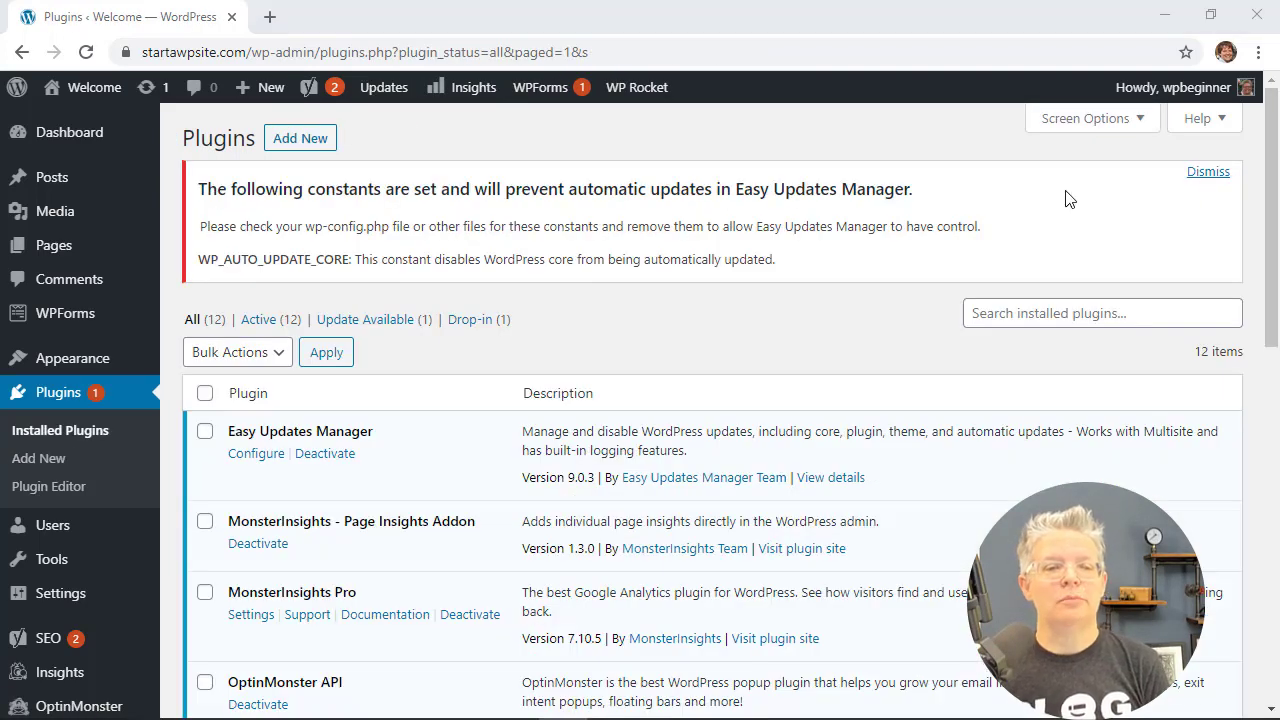
{"action": "left_click_drag", "start_coordinate": [199, 259], "coordinate": [357, 254]}
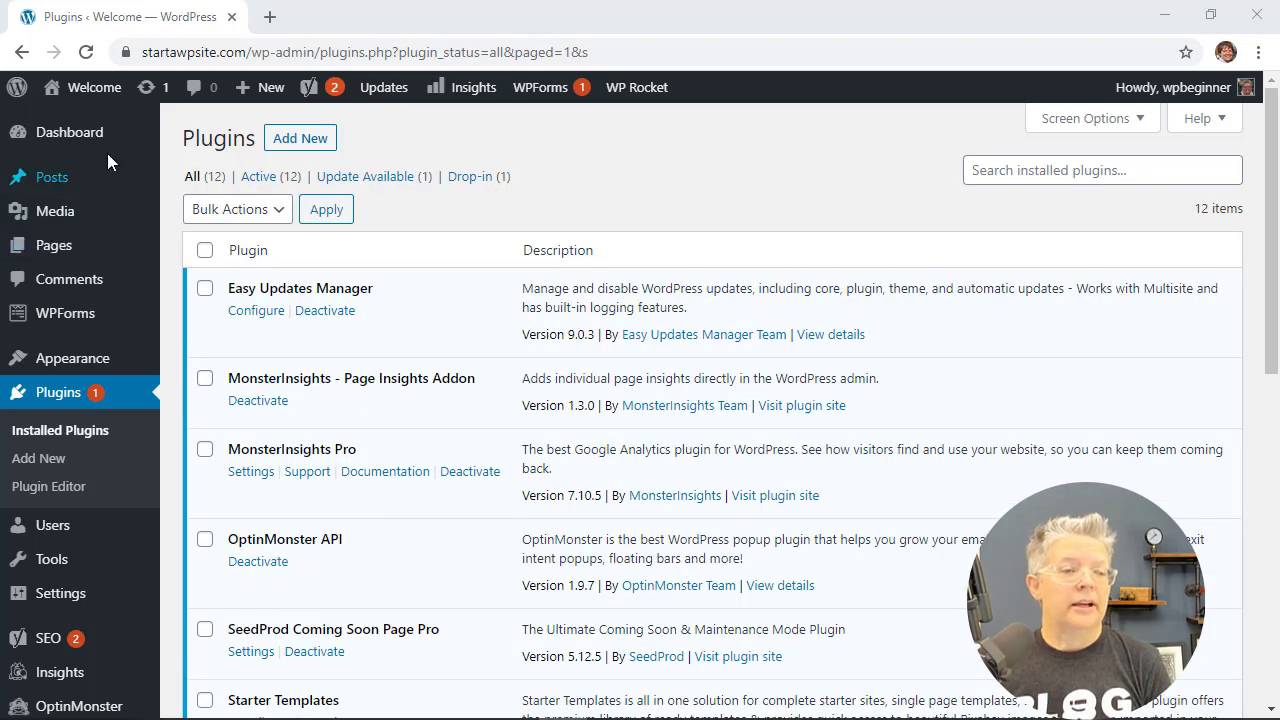
Open Dashboard > Updates Options and scroll through the General tab's update settings
{"action": "mouse_move", "coordinate": [88, 140]}
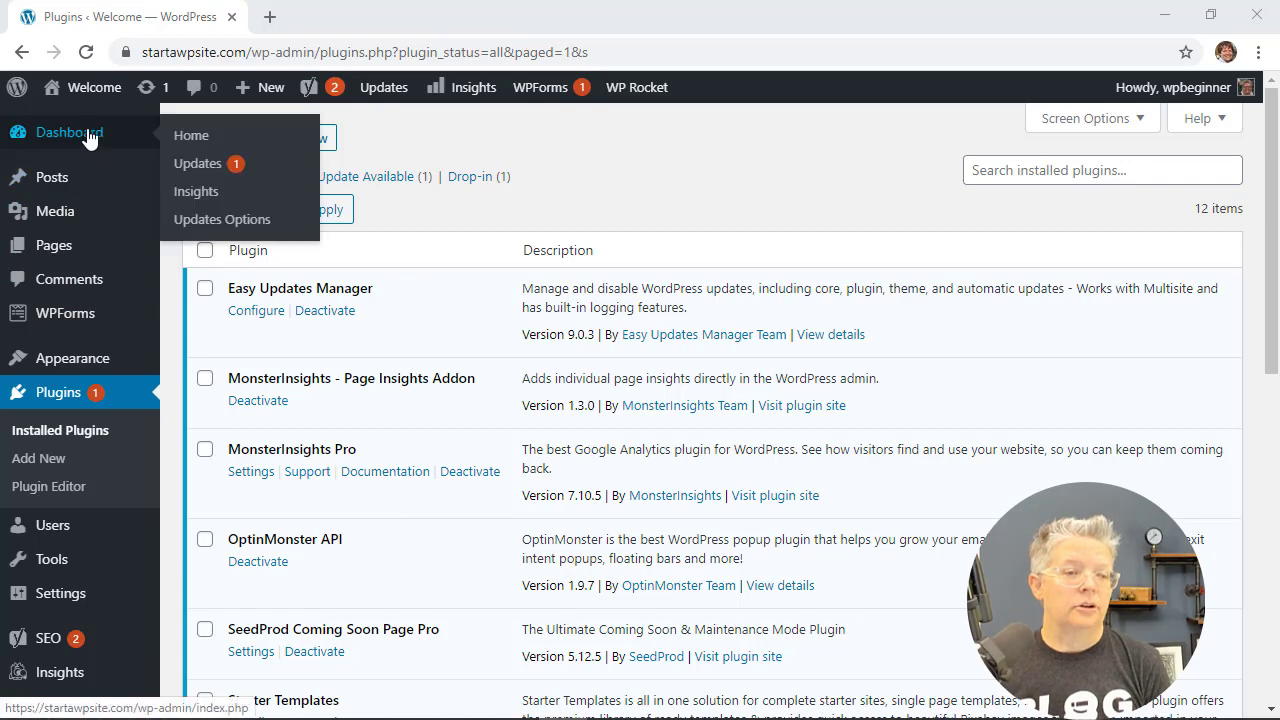
{"action": "left_click", "coordinate": [248, 227]}
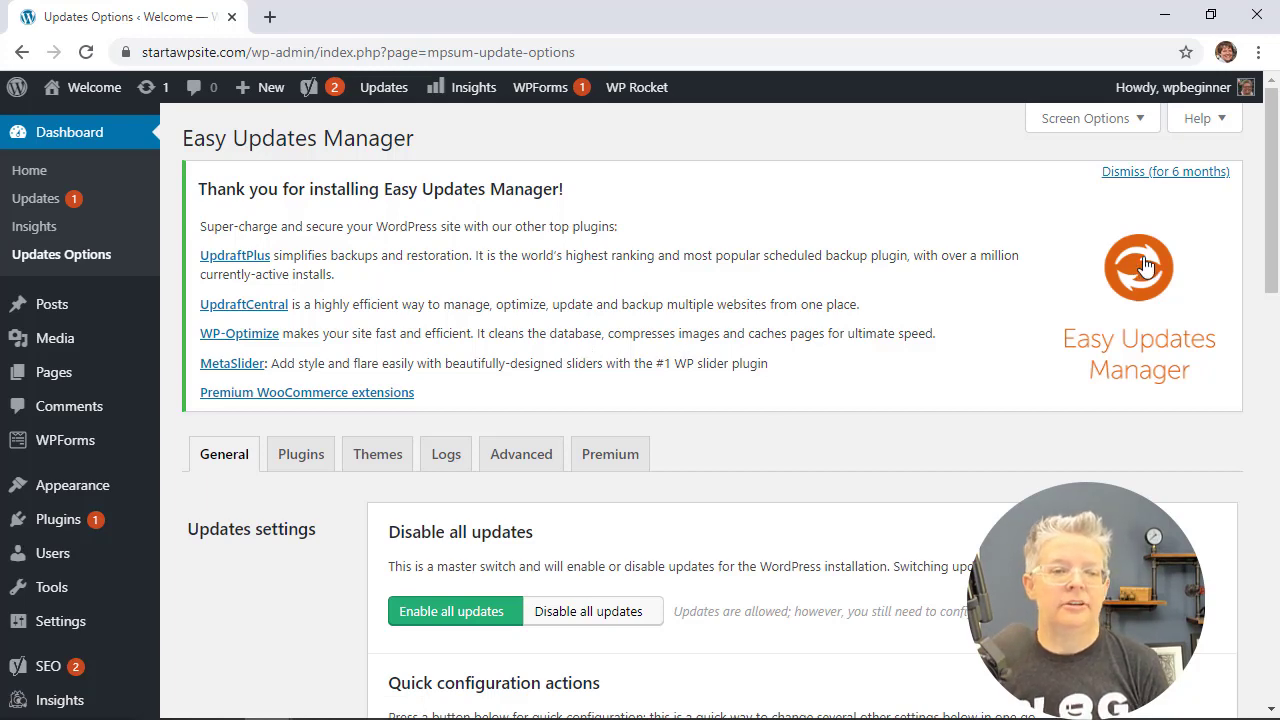
{"action": "left_click_drag", "start_coordinate": [1271, 229], "coordinate": [1274, 323]}
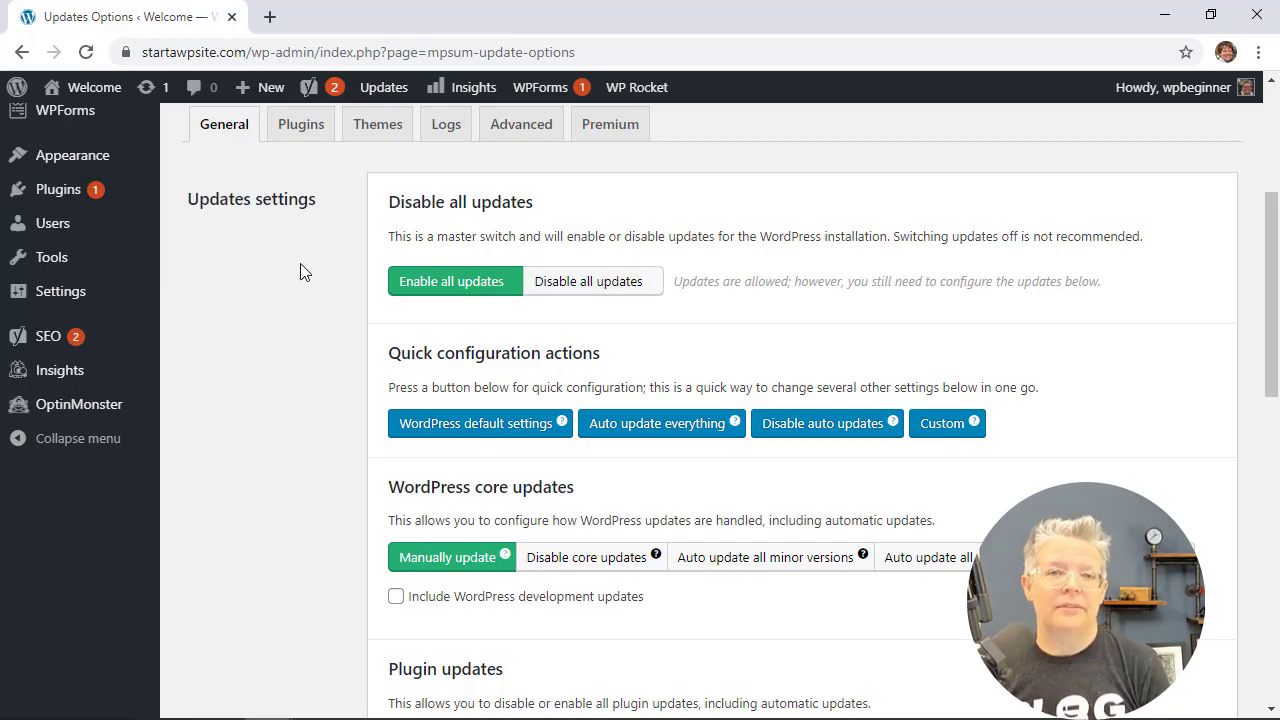
{"action": "mouse_move", "coordinate": [106, 199]}
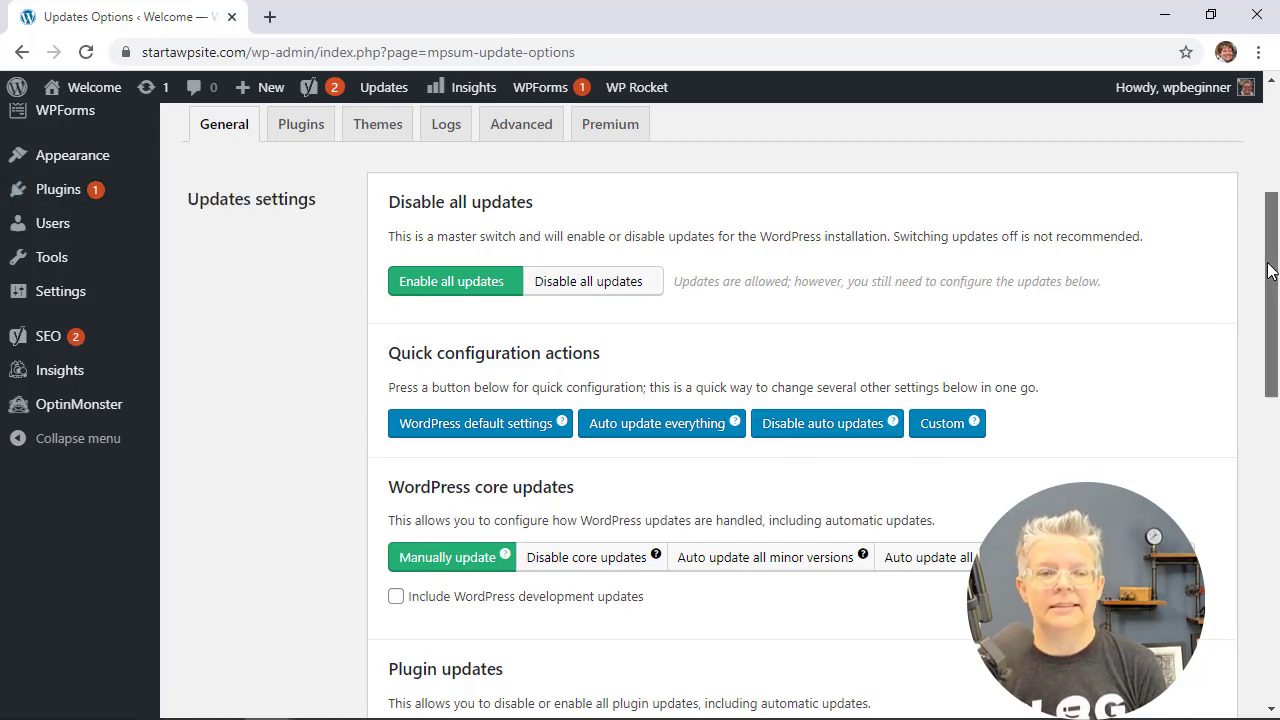
{"action": "left_click_drag", "start_coordinate": [1272, 300], "coordinate": [1272, 358]}
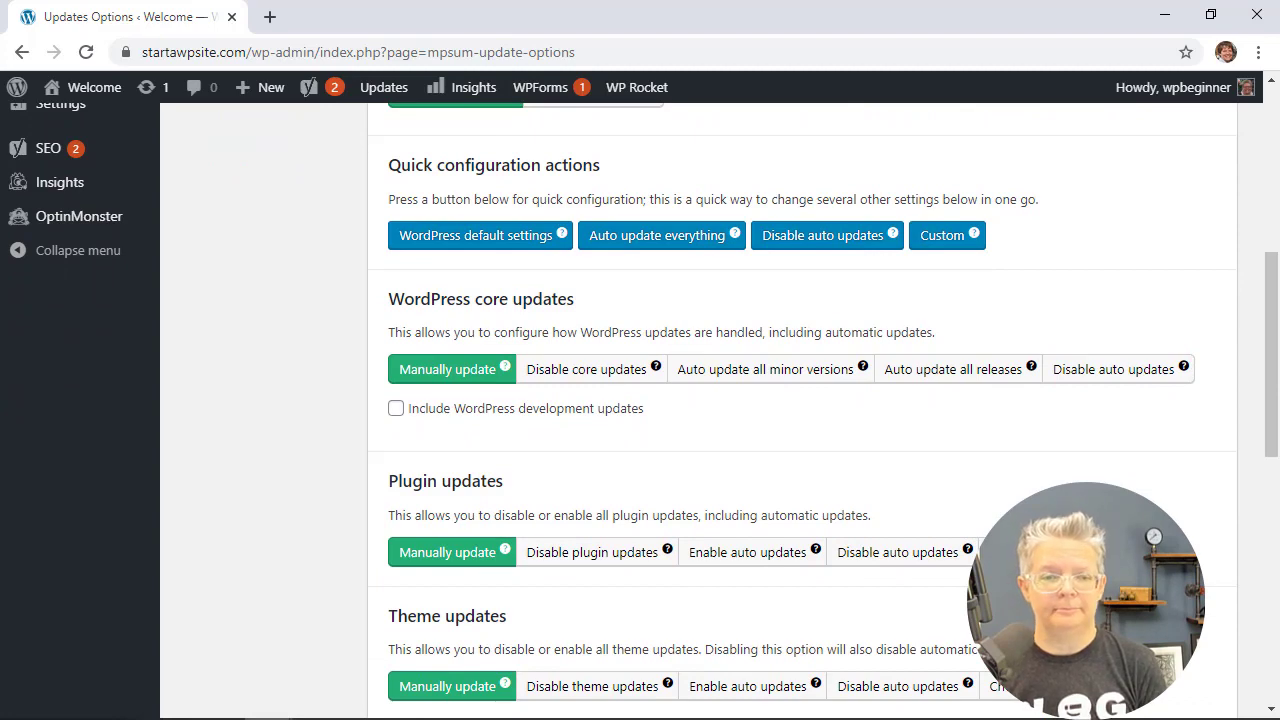
Choose 'Auto update all minor versions' for core and 'Disable auto updates' for plugins and themes
{"action": "scroll", "coordinate": [797, 314], "scroll_direction": "down", "scroll_amount": 2}
{"action": "left_click", "coordinate": [723, 232]}
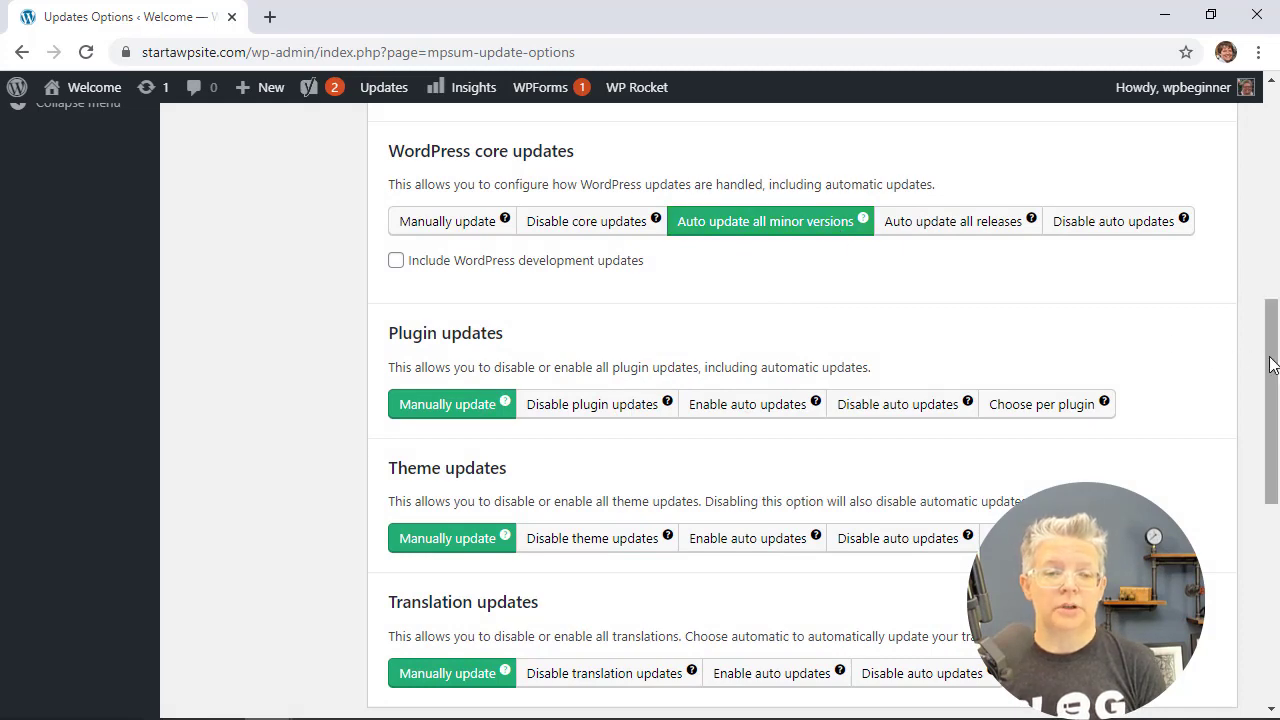
{"action": "left_click_drag", "start_coordinate": [1268, 364], "coordinate": [1268, 396]}
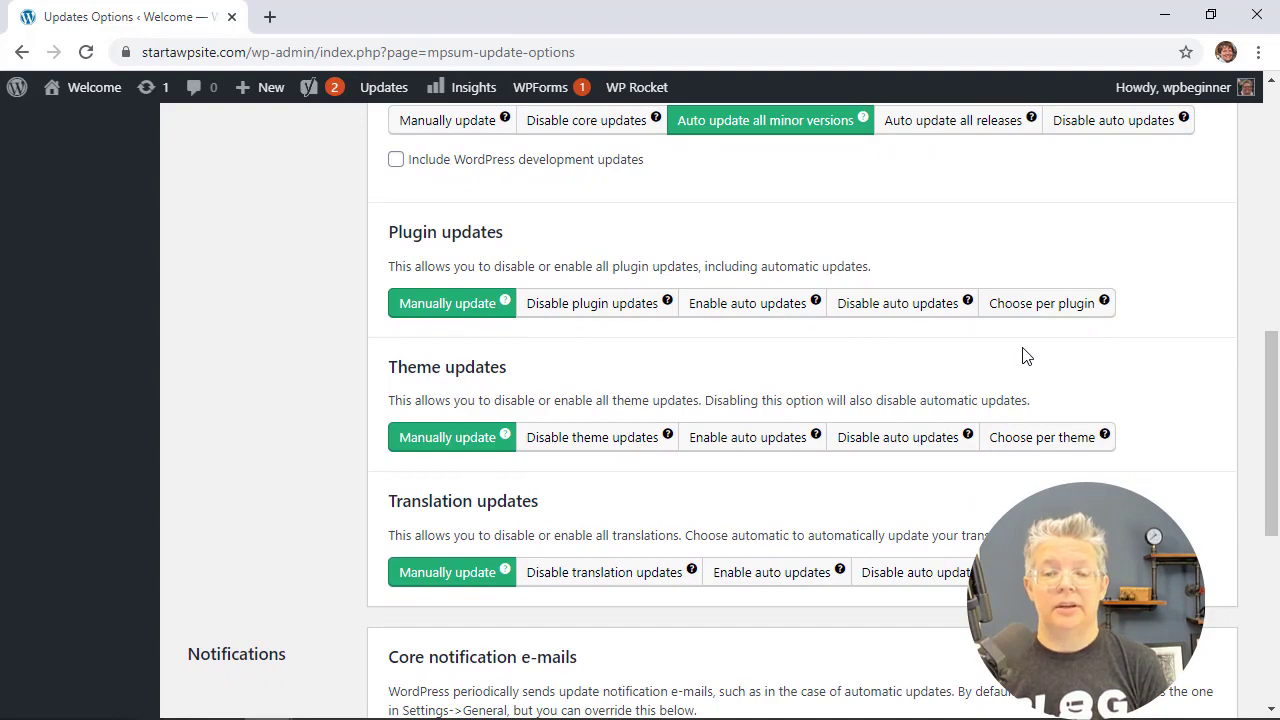
{"action": "left_click", "coordinate": [901, 310]}
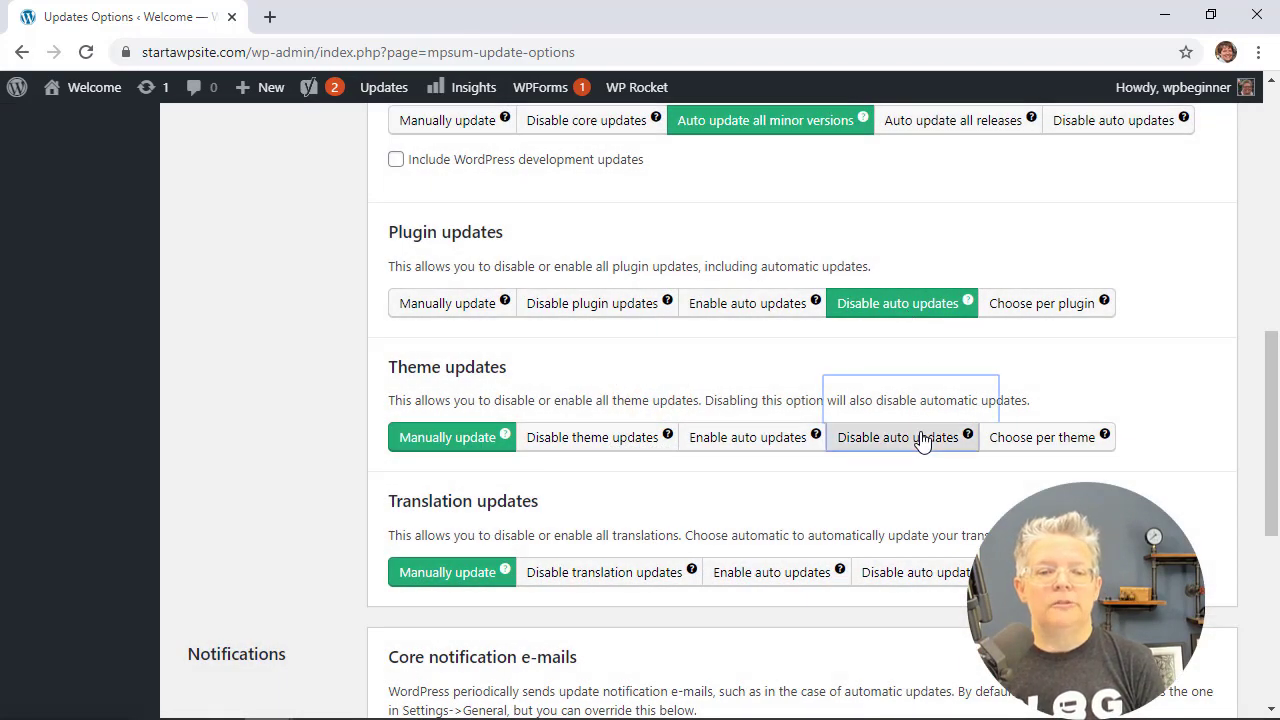
{"action": "left_click", "coordinate": [919, 431]}
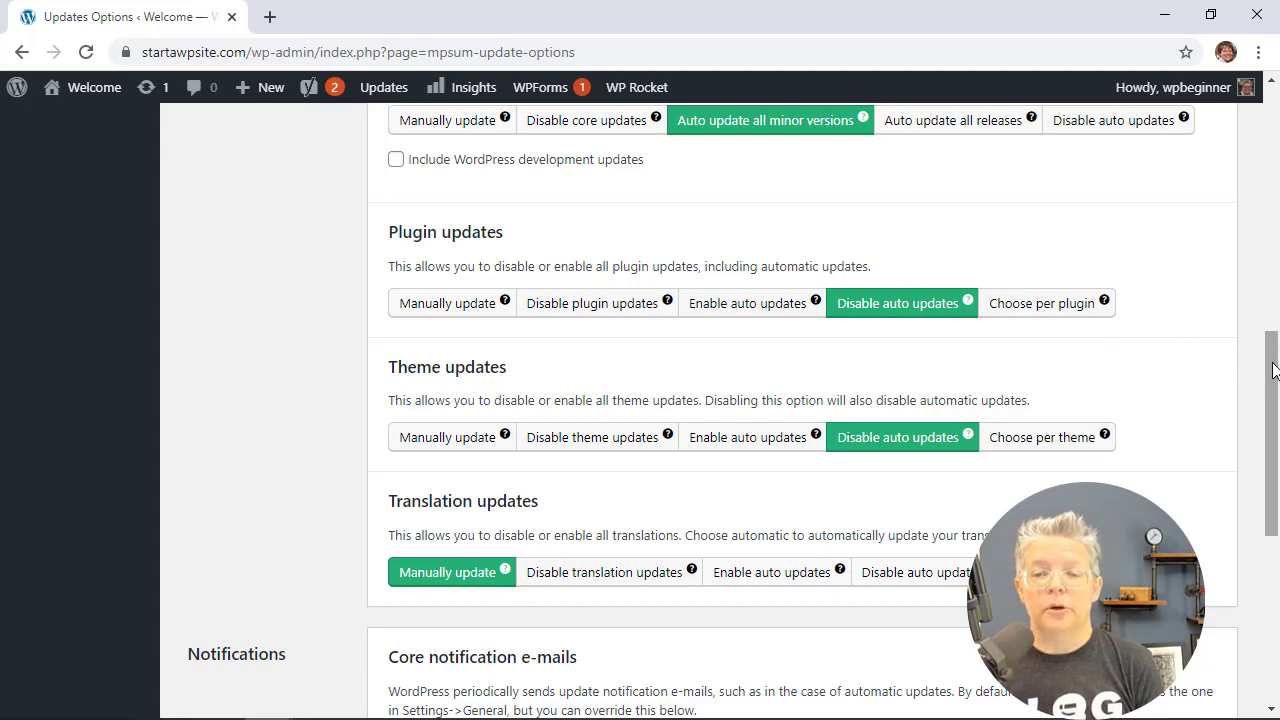
{"action": "left_click_drag", "start_coordinate": [1272, 370], "coordinate": [1256, 163]}
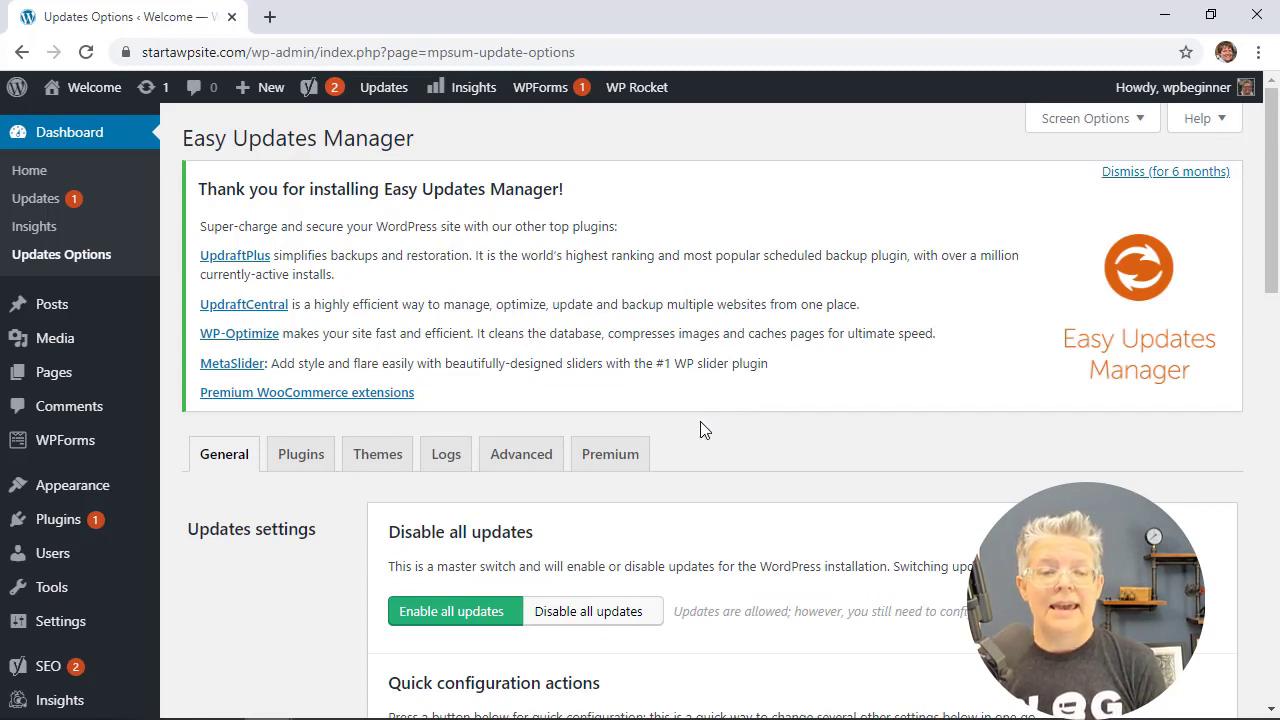
Switch to the Logs tab and scroll to the empty Update Logs table
{"action": "left_click", "coordinate": [452, 462]}
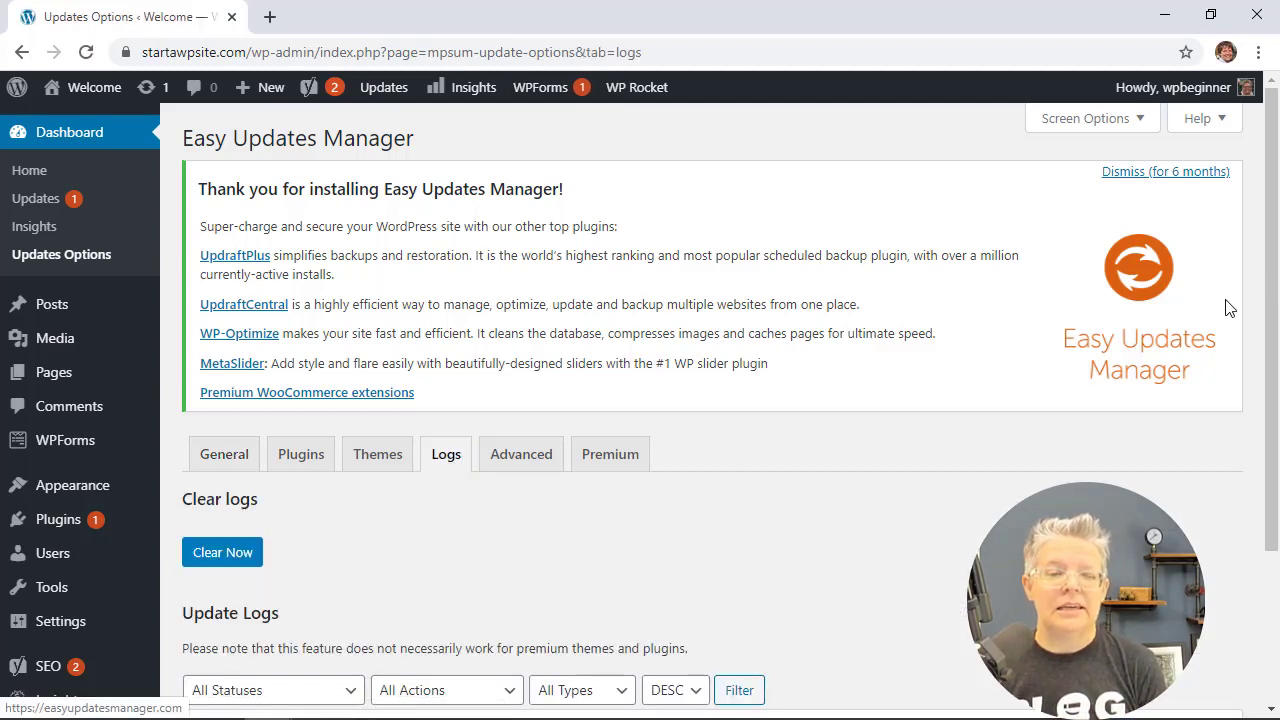
{"action": "left_click_drag", "start_coordinate": [1273, 311], "coordinate": [1274, 470]}
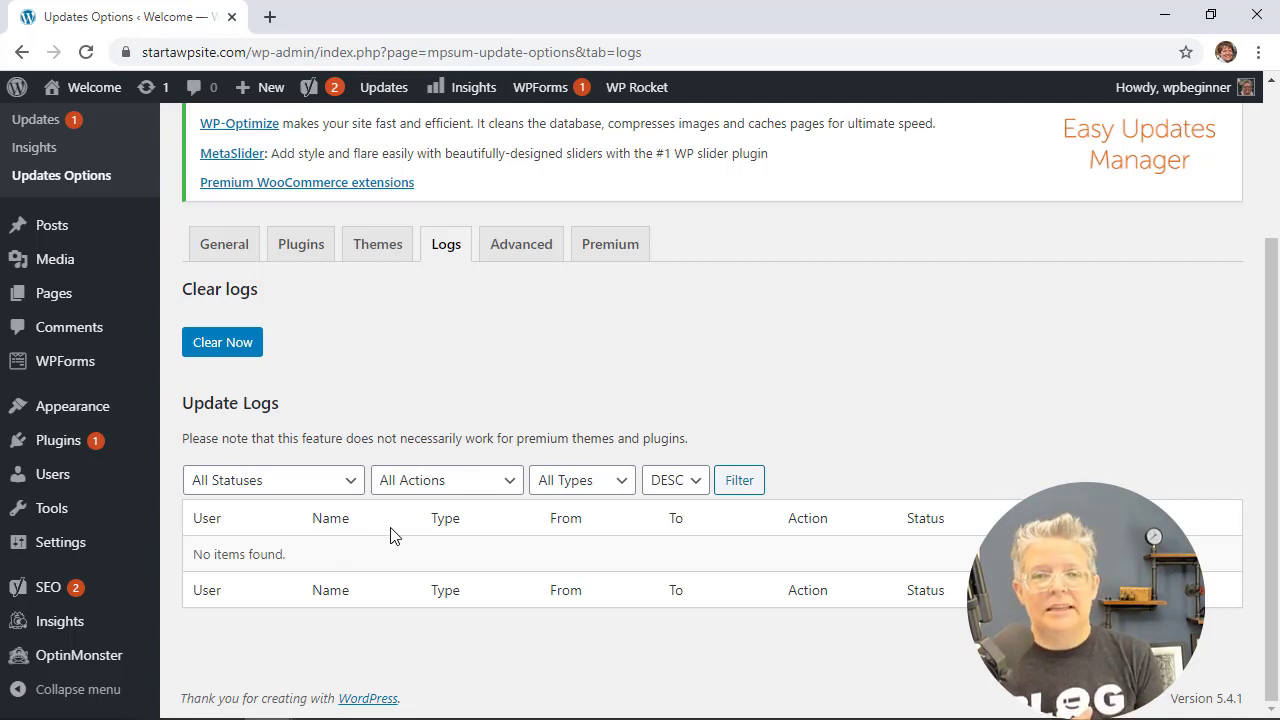
{"action": "scroll", "coordinate": [458, 460], "scroll_direction": "up", "scroll_amount": 3}
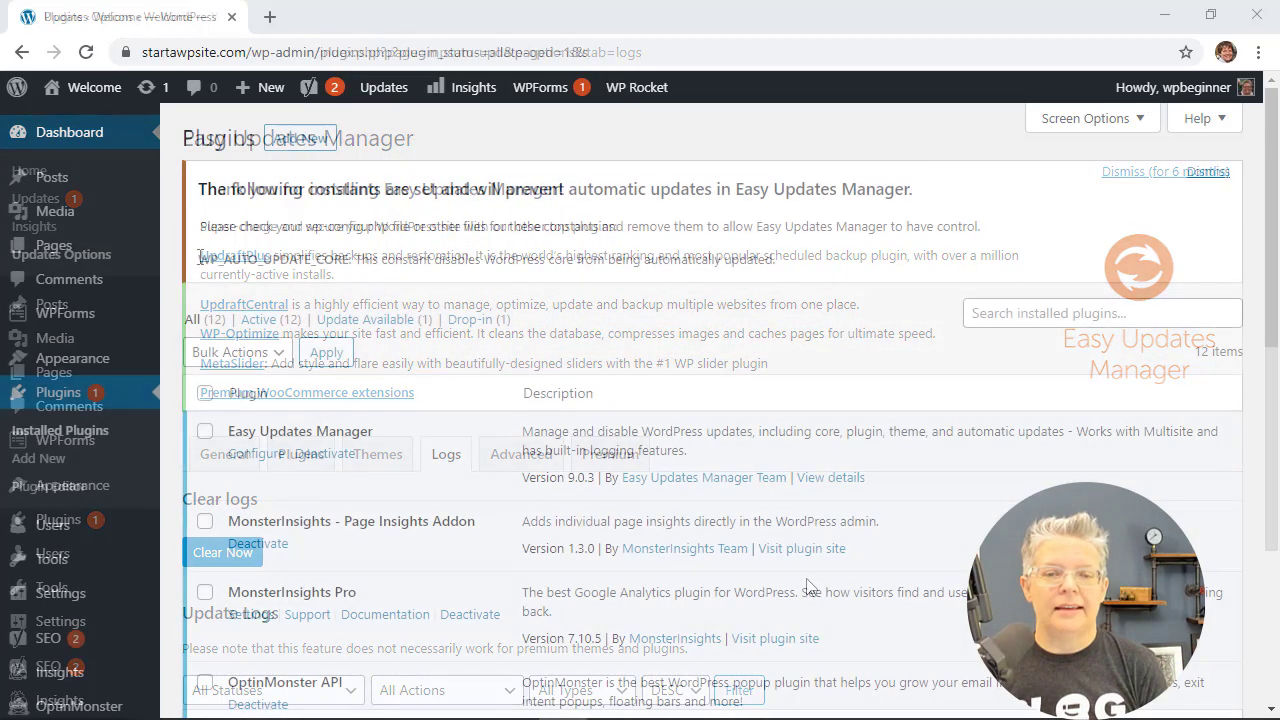
Highlight WP_AUTO_UPDATE_CORE in the red constants notice on Installed Plugins
{"action": "left_click_drag", "start_coordinate": [198, 259], "coordinate": [358, 255]}
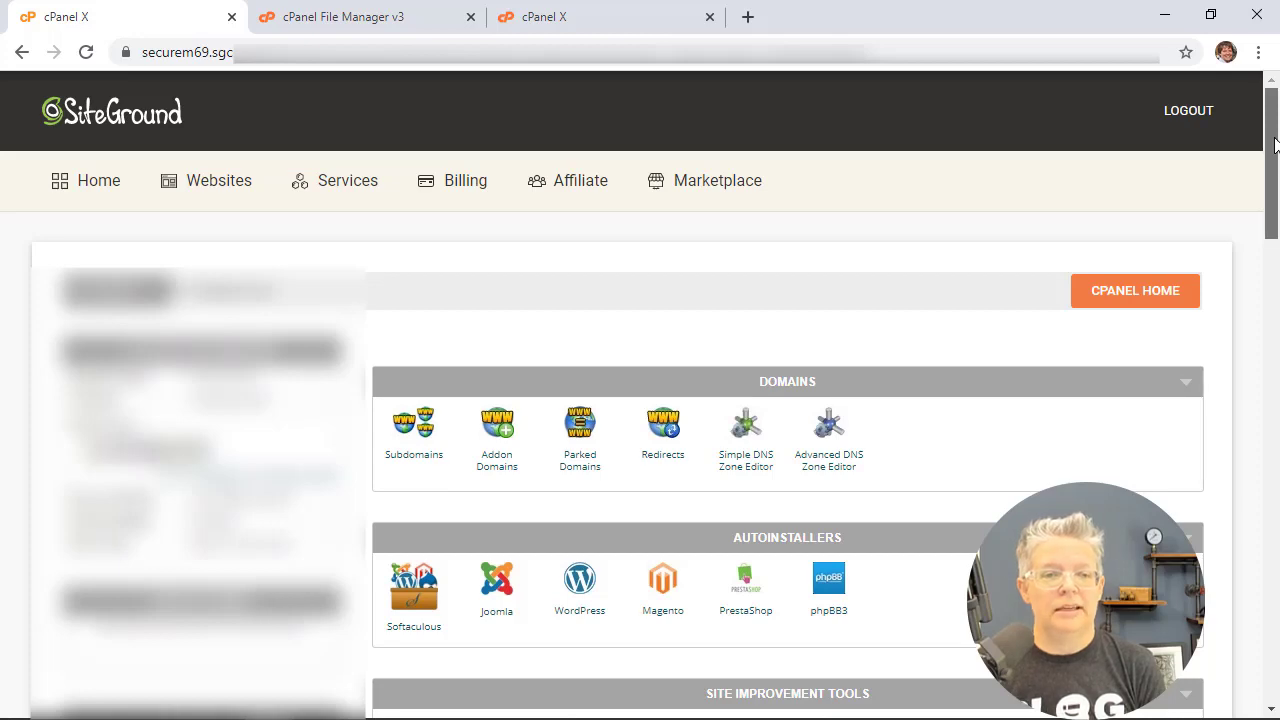
Open File Manager at the startawpsite.com document root with hidden files and select wp-config.php
{"action": "left_click_drag", "start_coordinate": [1275, 145], "coordinate": [1275, 432]}
{"action": "left_click", "coordinate": [415, 373]}
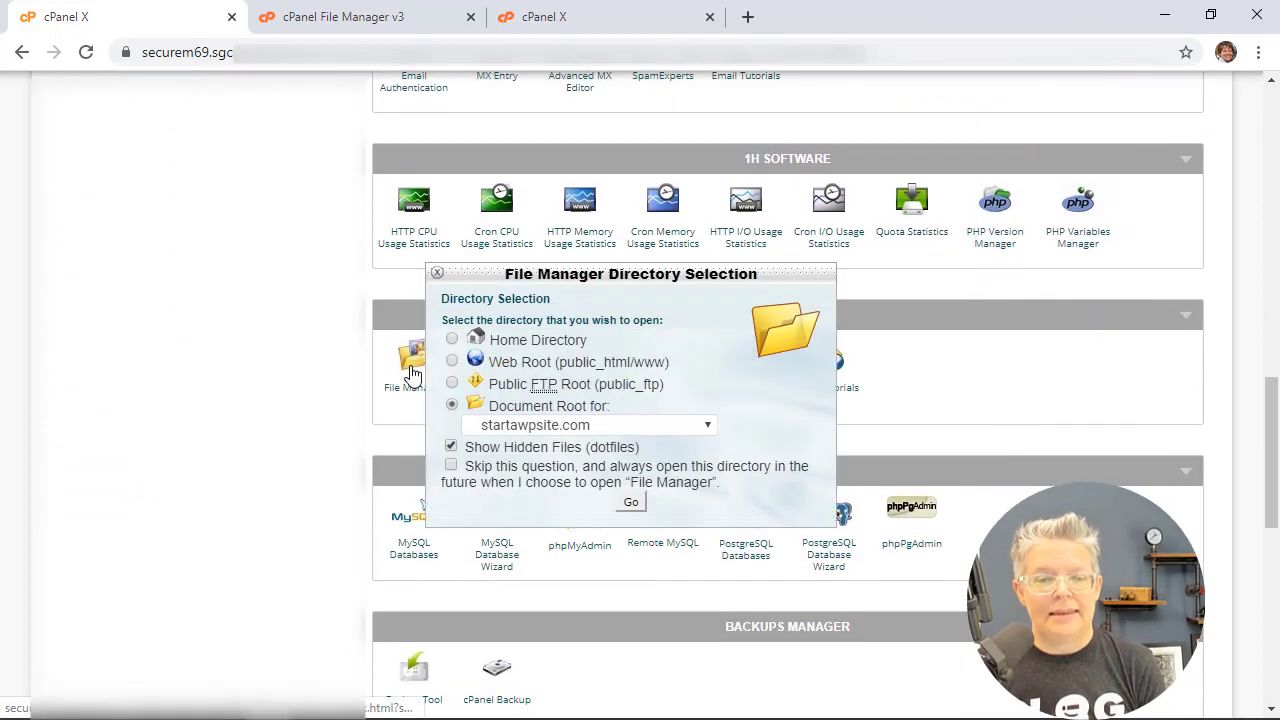
{"action": "left_click", "coordinate": [631, 502]}
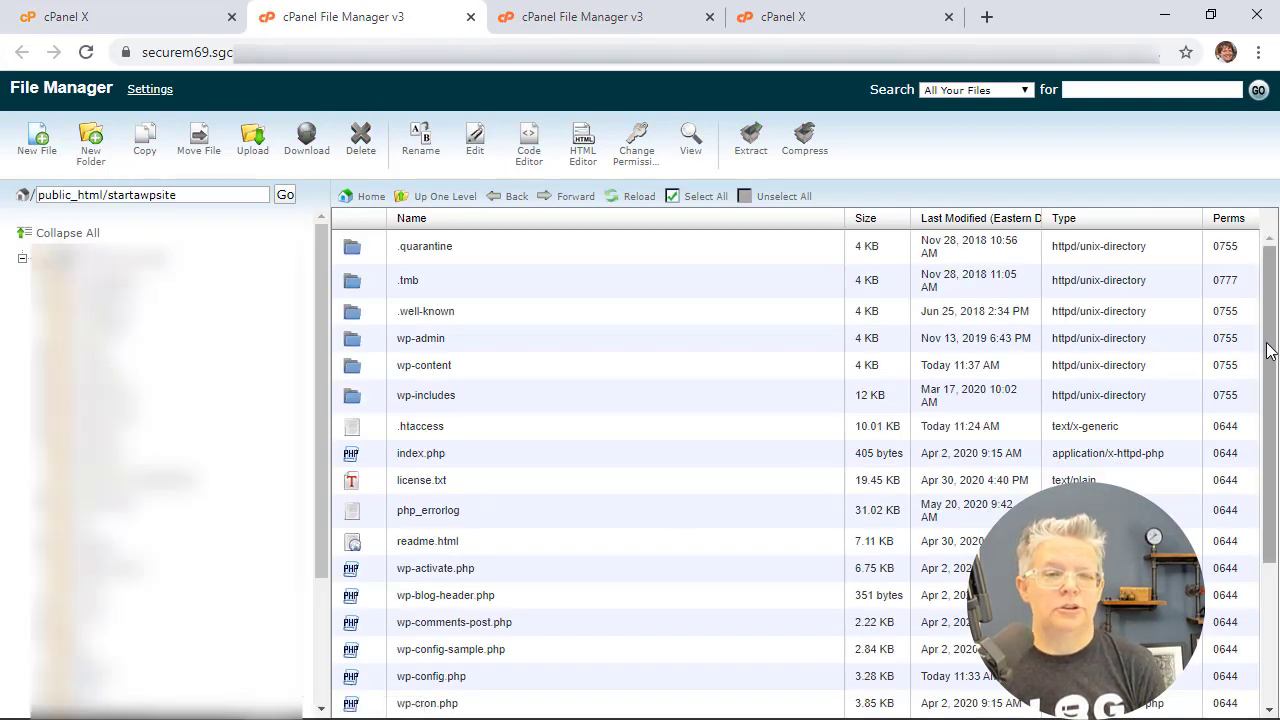
{"action": "left_click_drag", "start_coordinate": [1268, 349], "coordinate": [1266, 462]}
{"action": "left_click", "coordinate": [358, 508]}
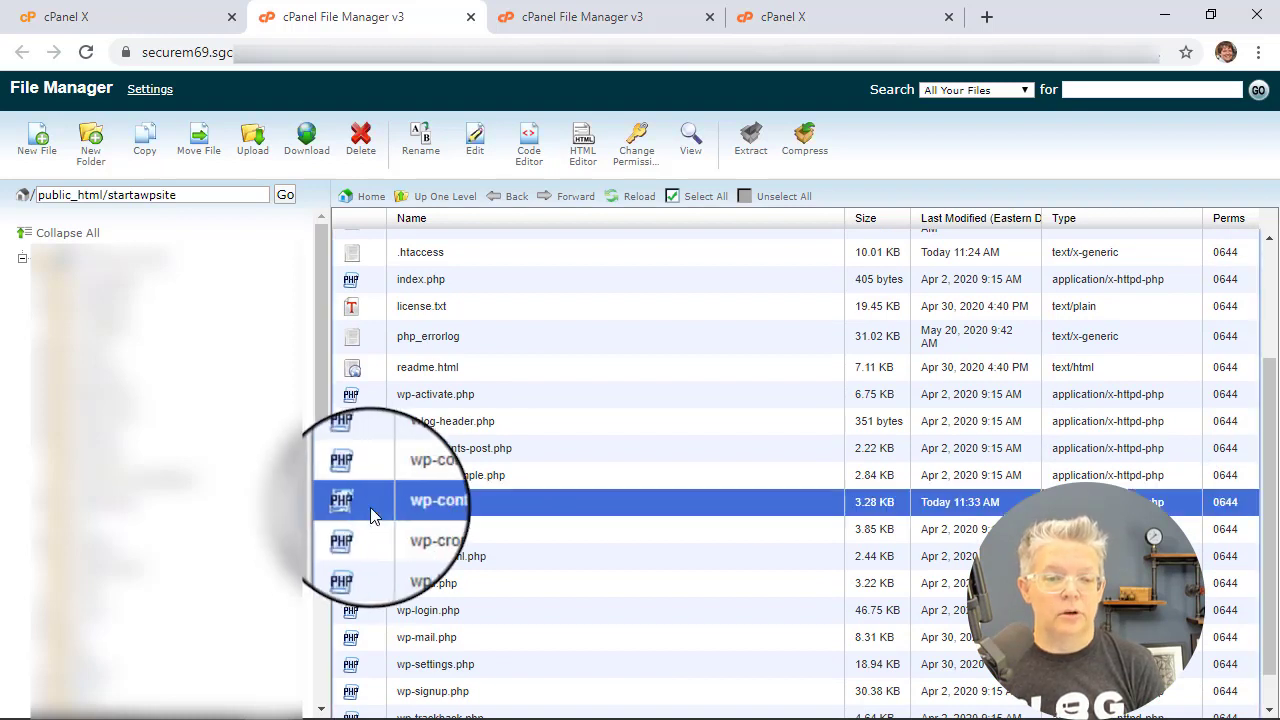
Open wp-config.php in the utf-8 editor, check the WP_AUTO_UPDATE_CORE false define, and save
{"action": "left_click", "coordinate": [474, 150]}
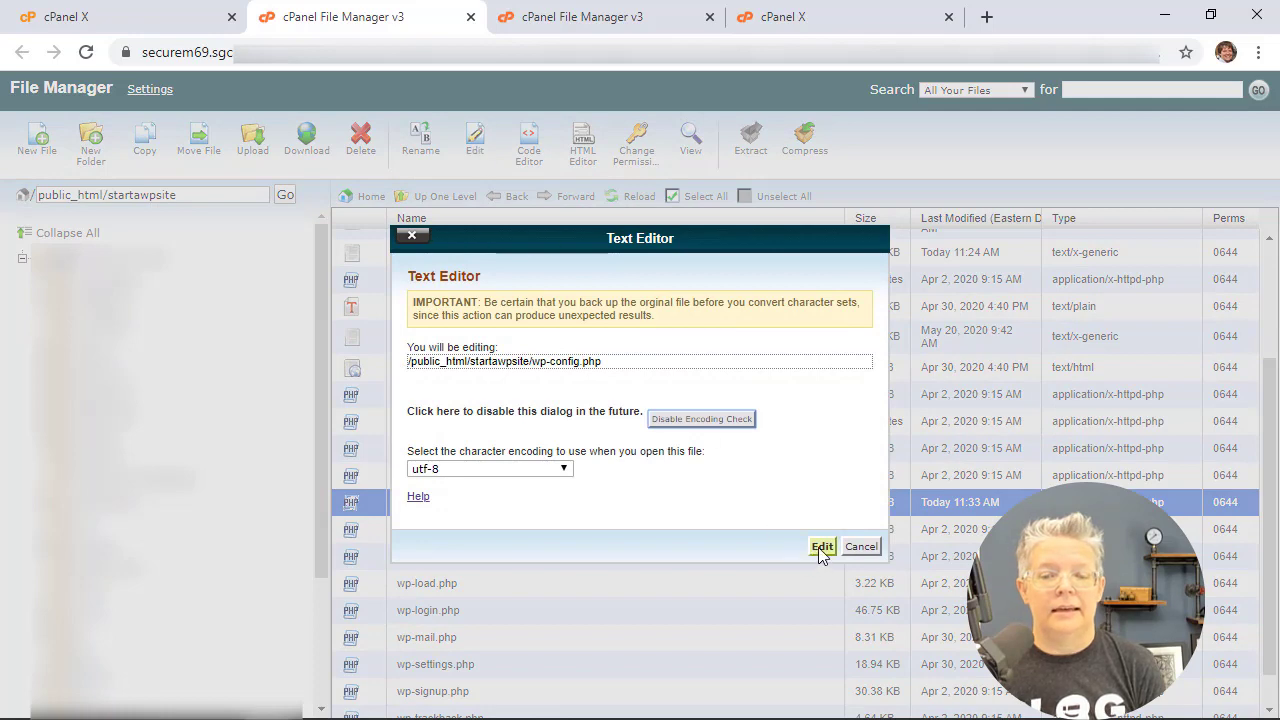
{"action": "left_click", "coordinate": [820, 548]}
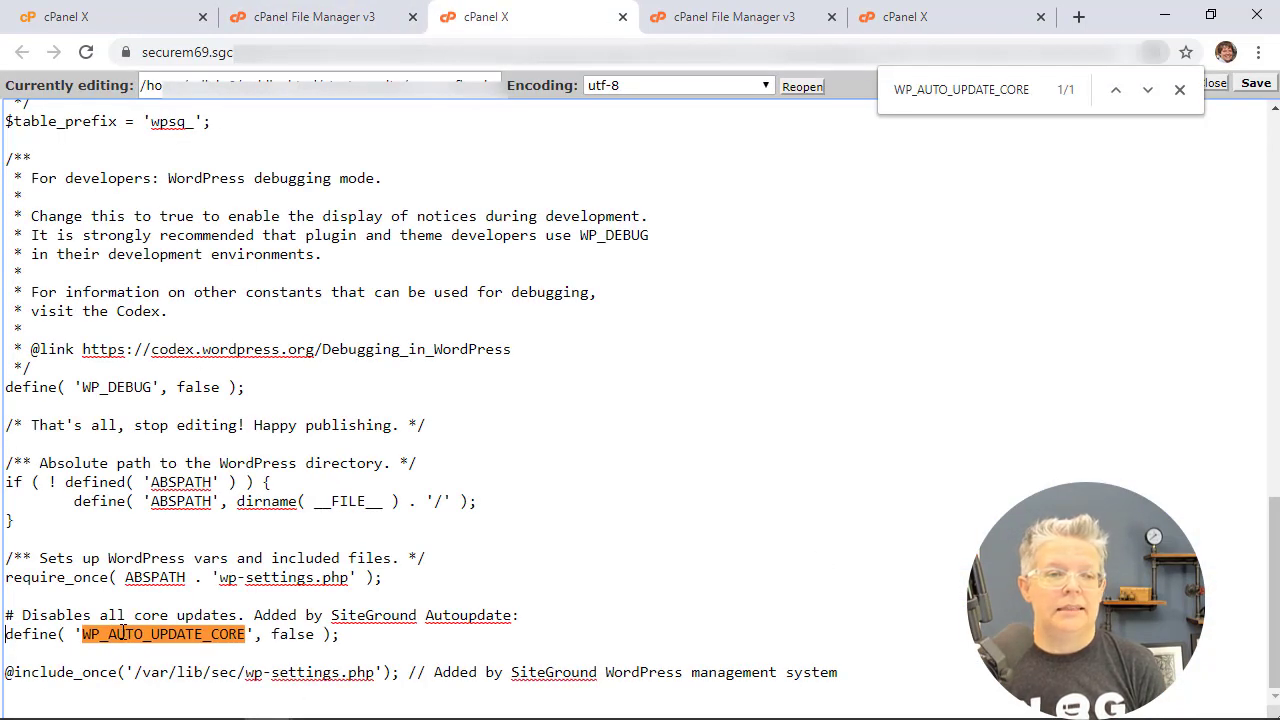
{"action": "left_click_drag", "start_coordinate": [368, 634], "coordinate": [8, 642]}
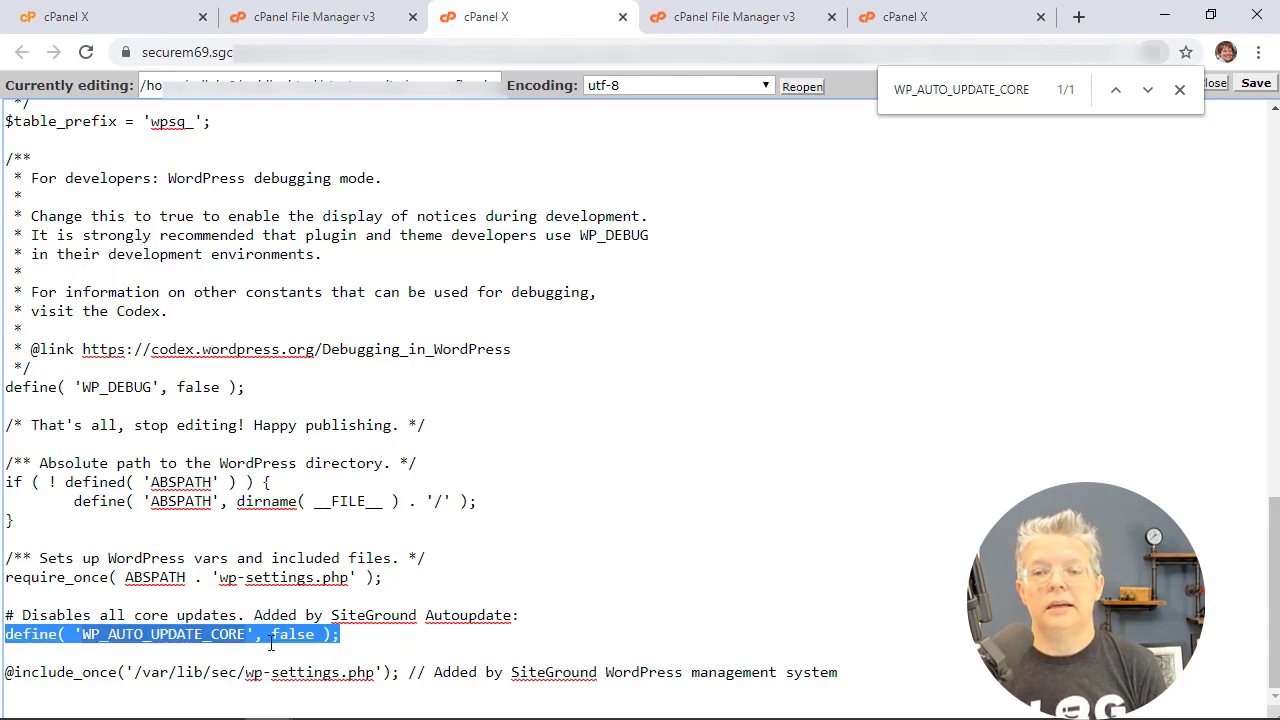
{"action": "left_click", "coordinate": [488, 644]}
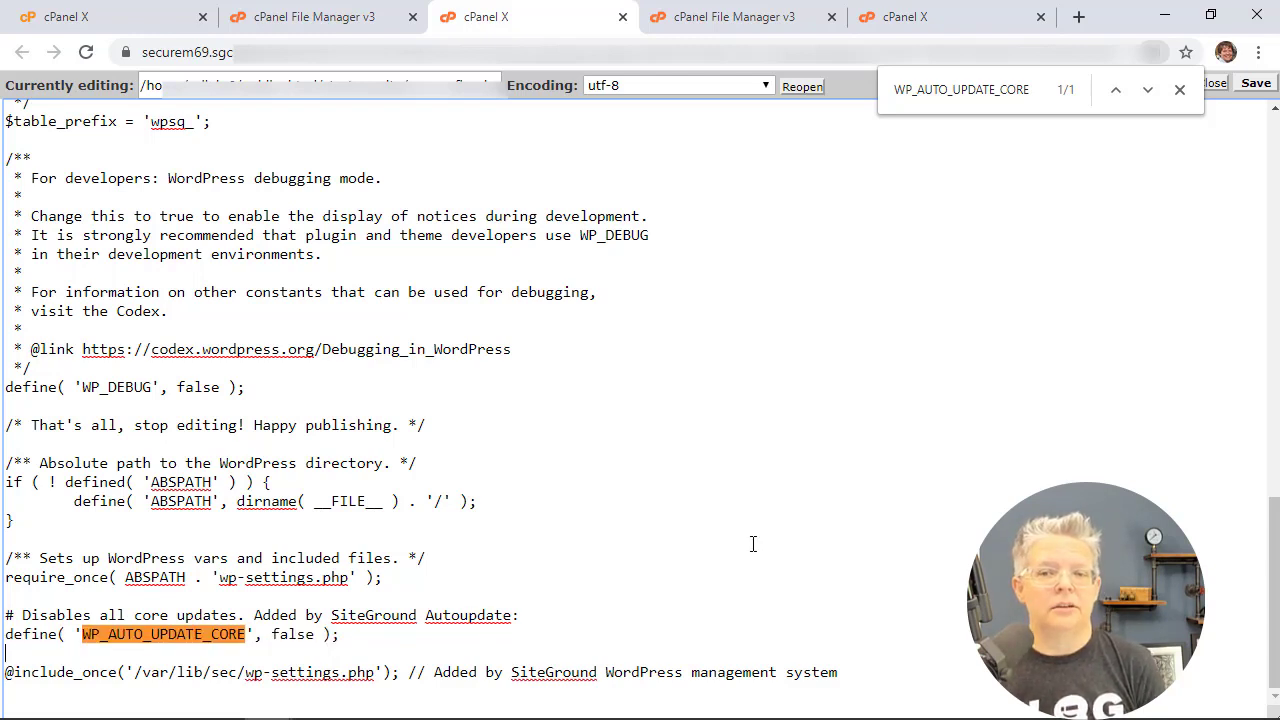
{"action": "left_click", "coordinate": [1180, 89]}
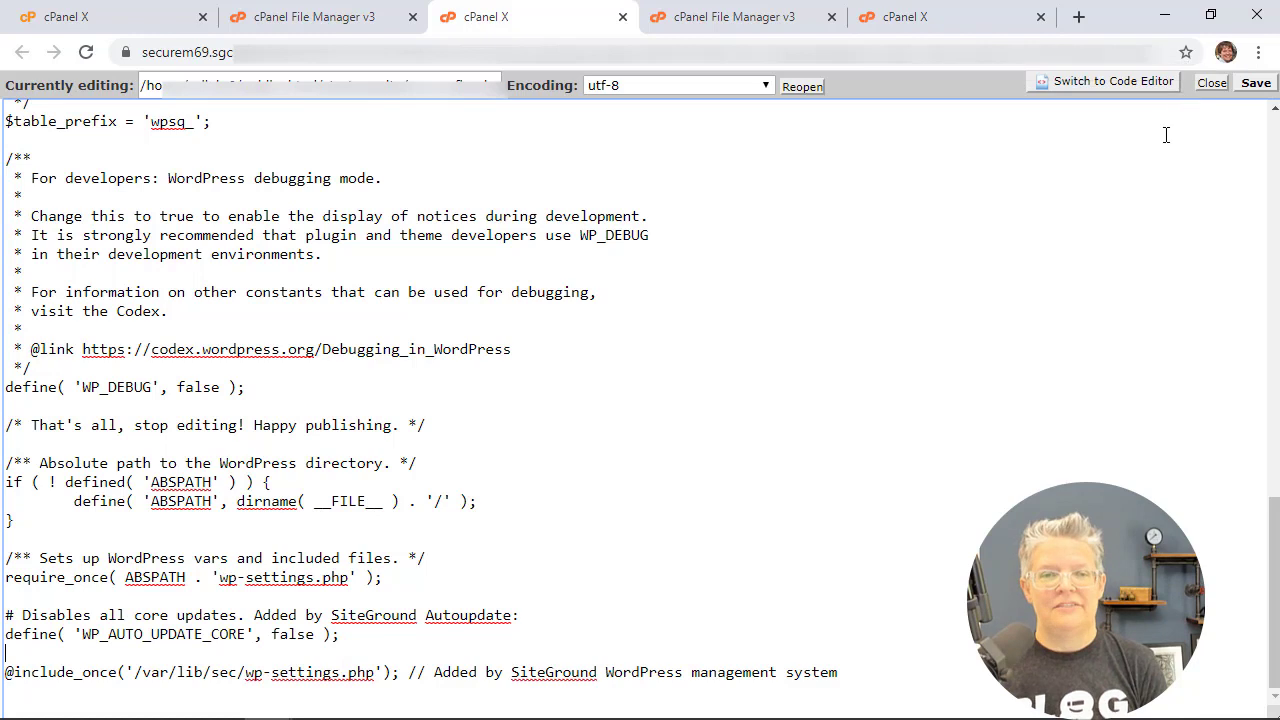
{"action": "left_click", "coordinate": [1258, 84]}
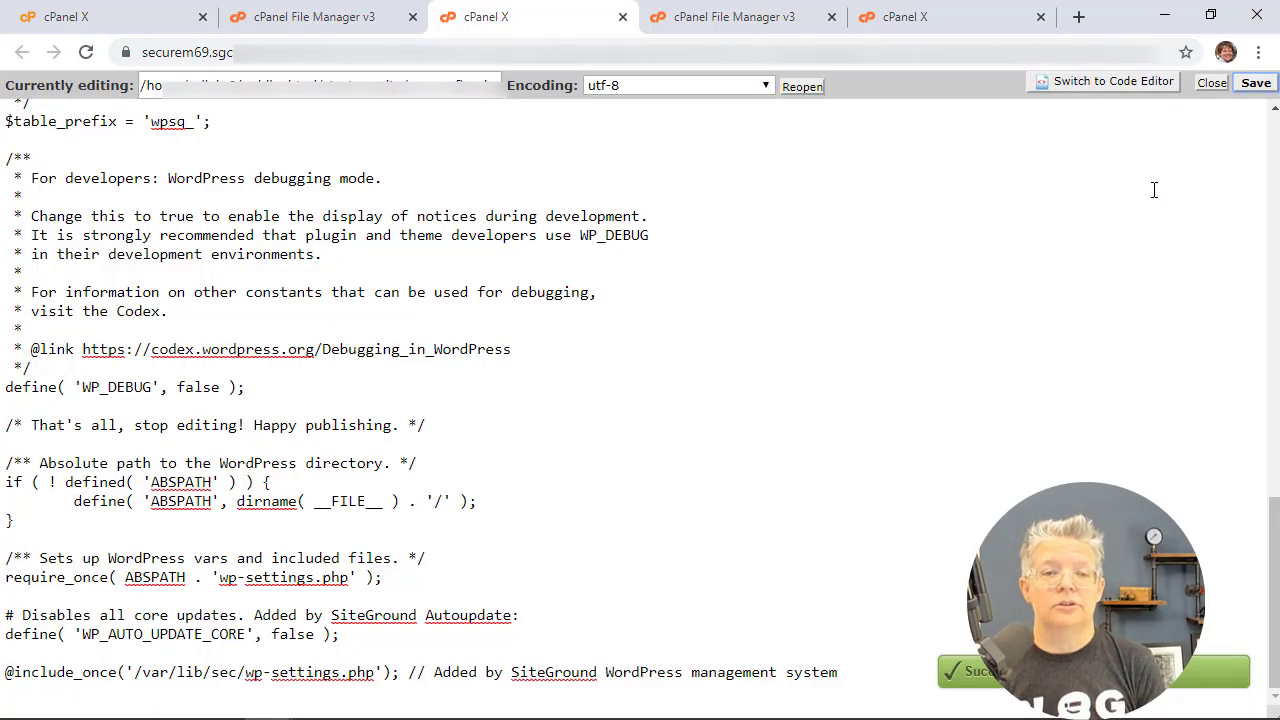
Browse to wp-content/themes/astra and open functions.php in the text editor
{"action": "left_click", "coordinate": [1212, 84]}
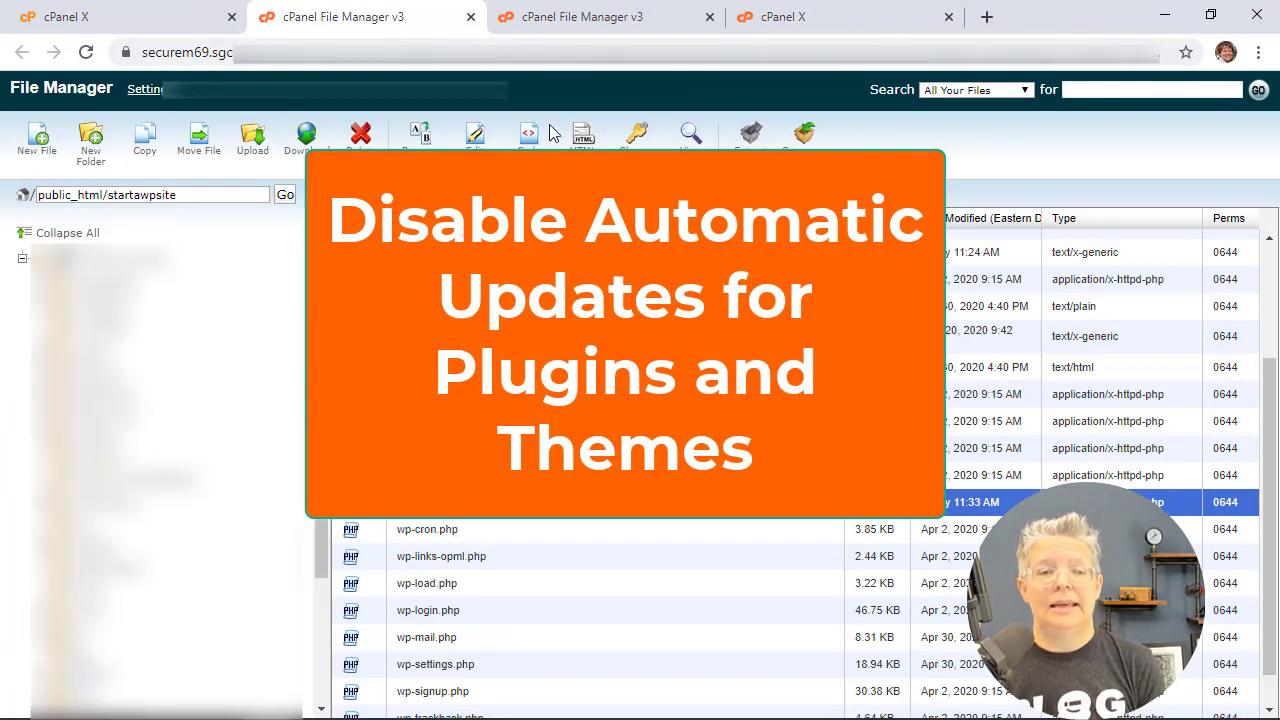
{"action": "scroll", "coordinate": [475, 386], "scroll_direction": "up", "scroll_amount": 3}
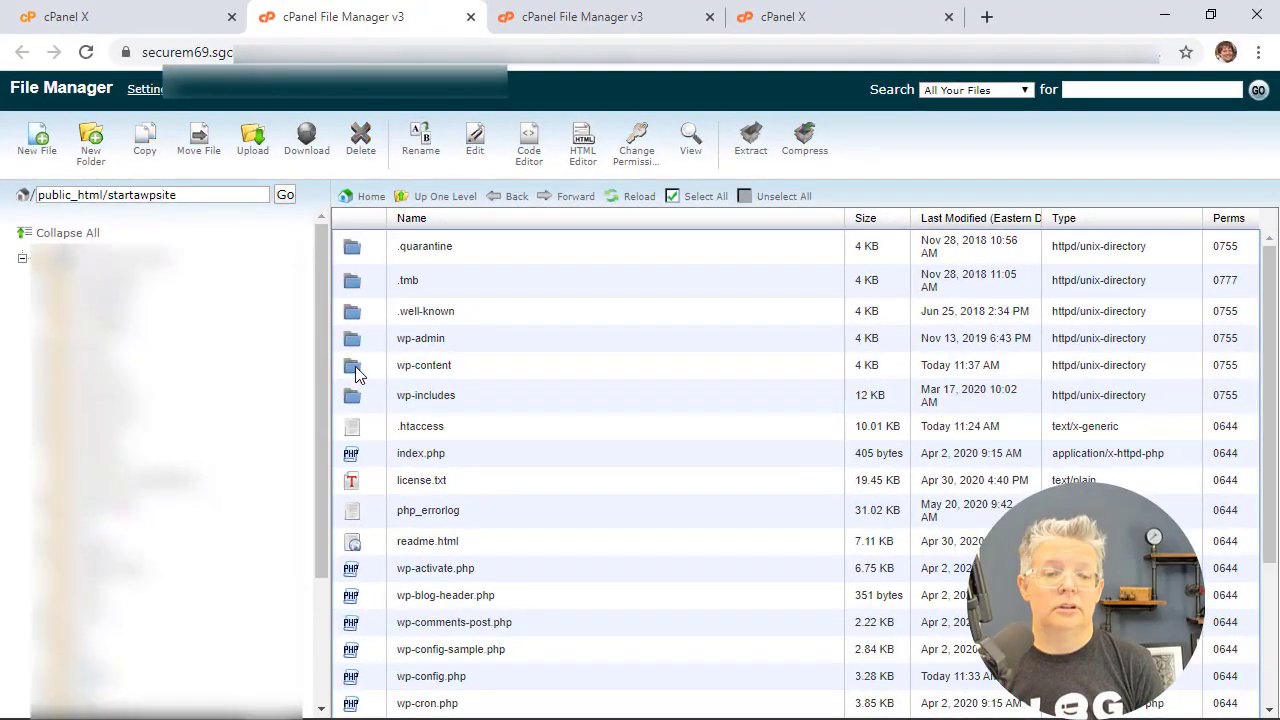
{"action": "double_click", "coordinate": [524, 370]}
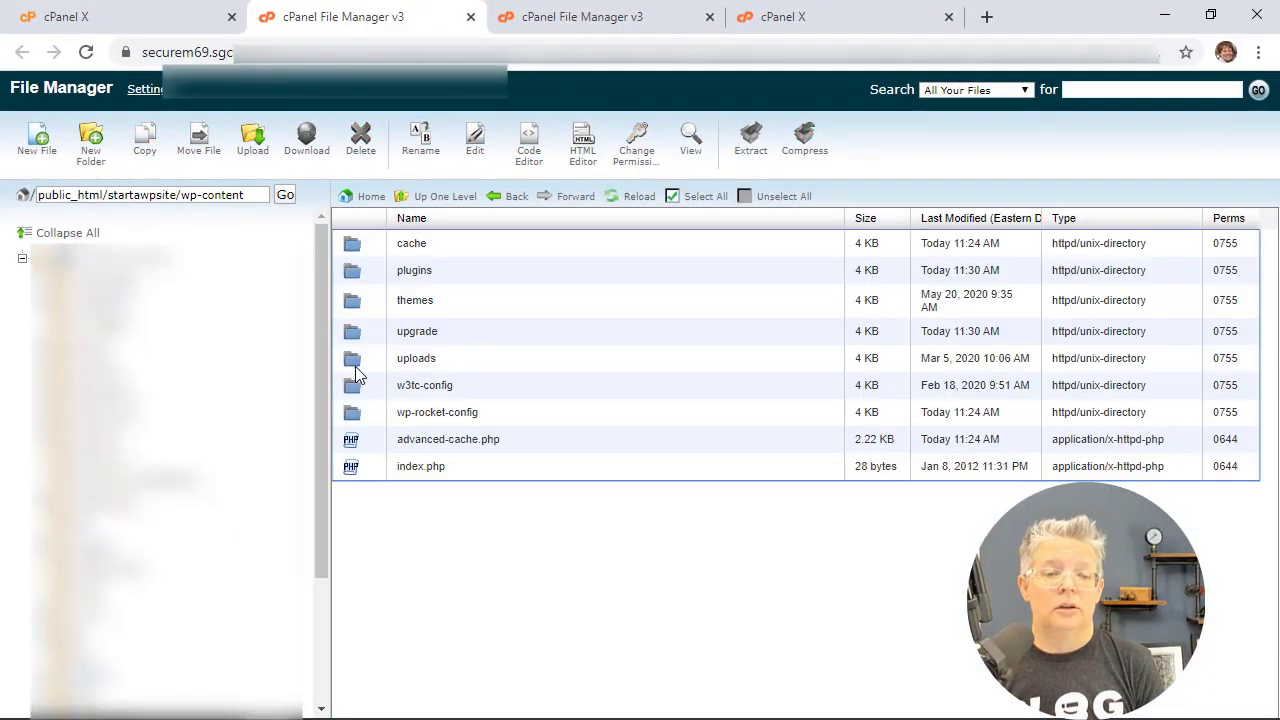
{"action": "double_click", "coordinate": [355, 303]}
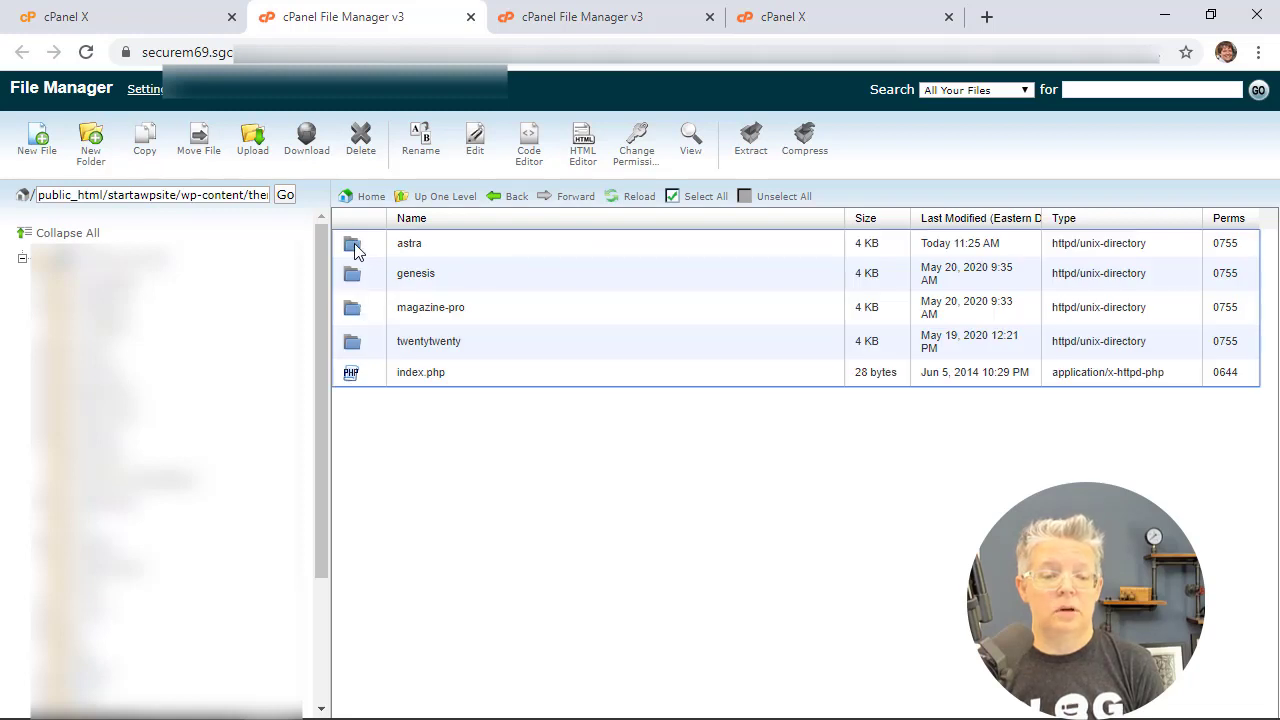
{"action": "double_click", "coordinate": [358, 250]}
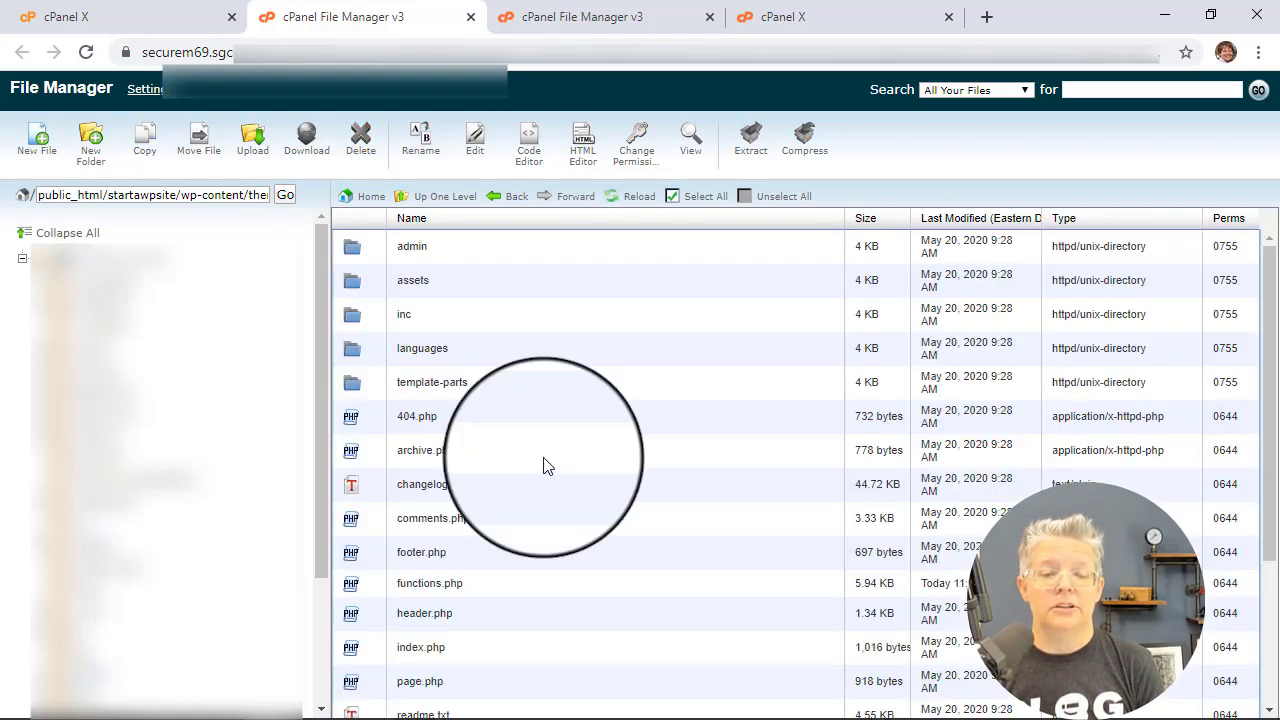
{"action": "left_click", "coordinate": [354, 588]}
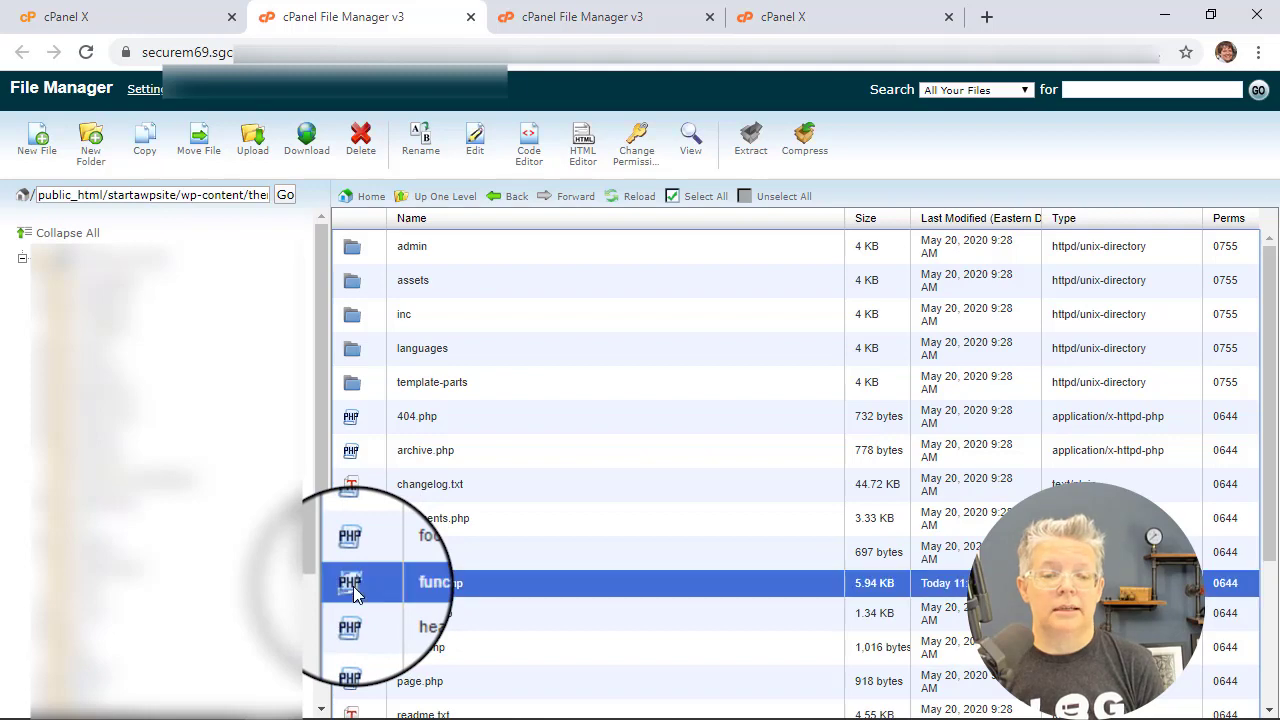
{"action": "left_click", "coordinate": [475, 138]}
{"action": "left_click", "coordinate": [823, 547]}
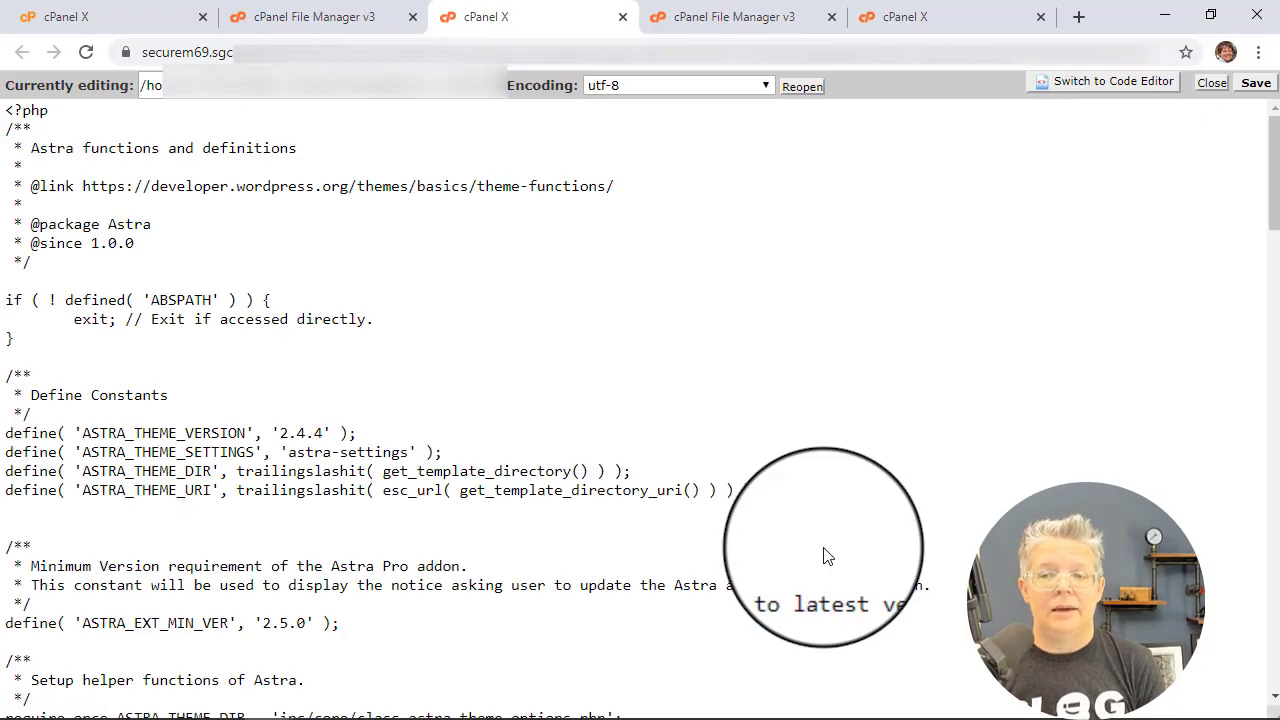
Append add_filter lines returning false for auto_update_plugin and auto_update_theme, then save functions.php
{"action": "scroll", "coordinate": [675, 510], "scroll_direction": "down", "scroll_amount": 20}
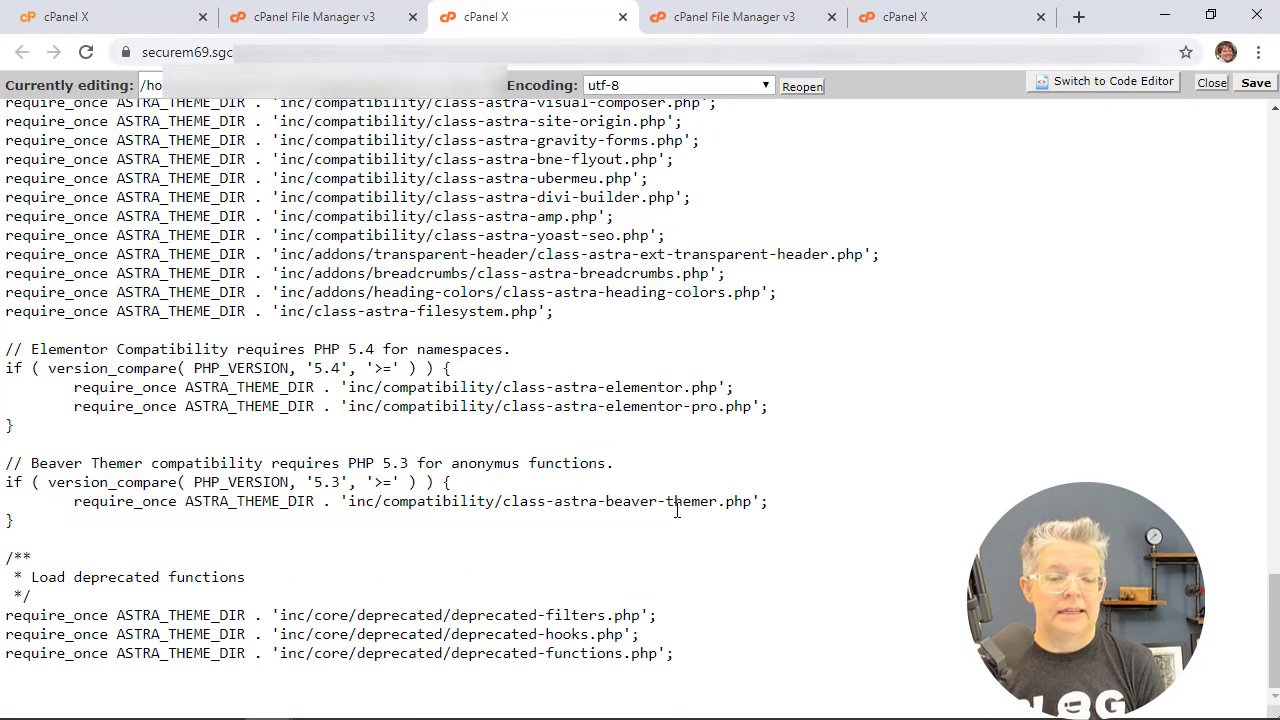
{"action": "left_click", "coordinate": [704, 660]}
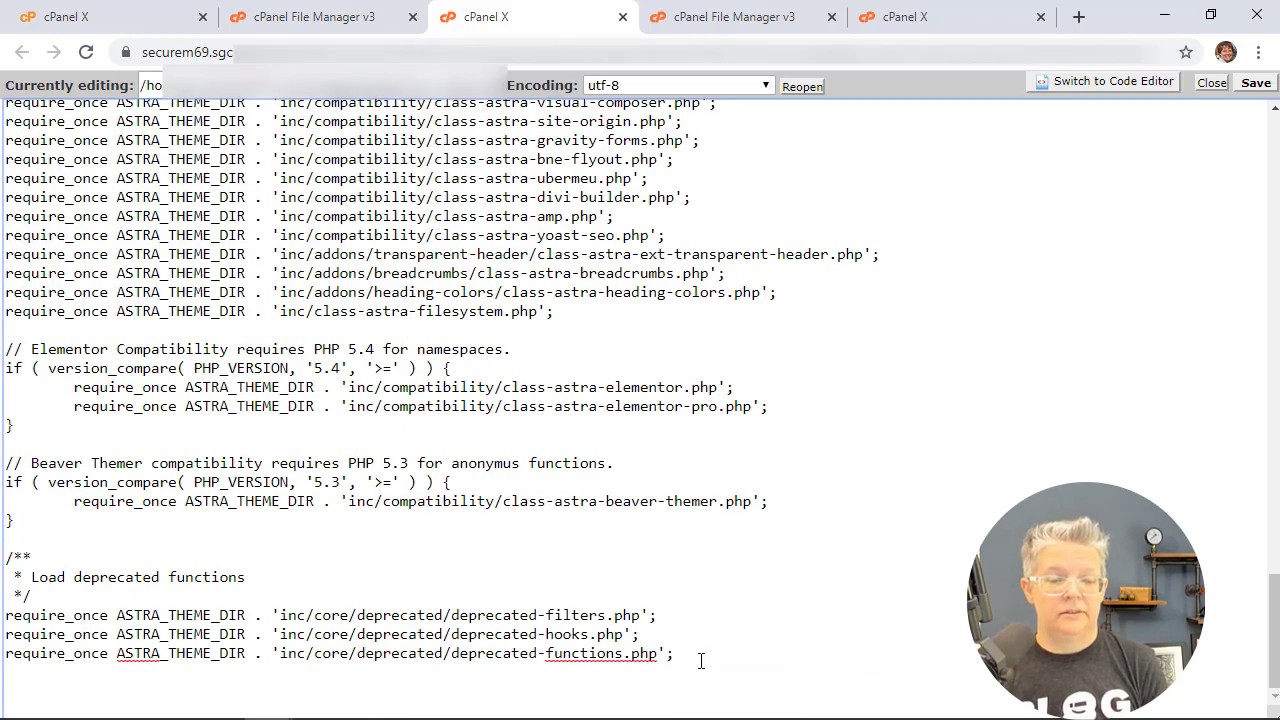
{"action": "key", "text": "Return"}
{"action": "key", "text": "Return"}
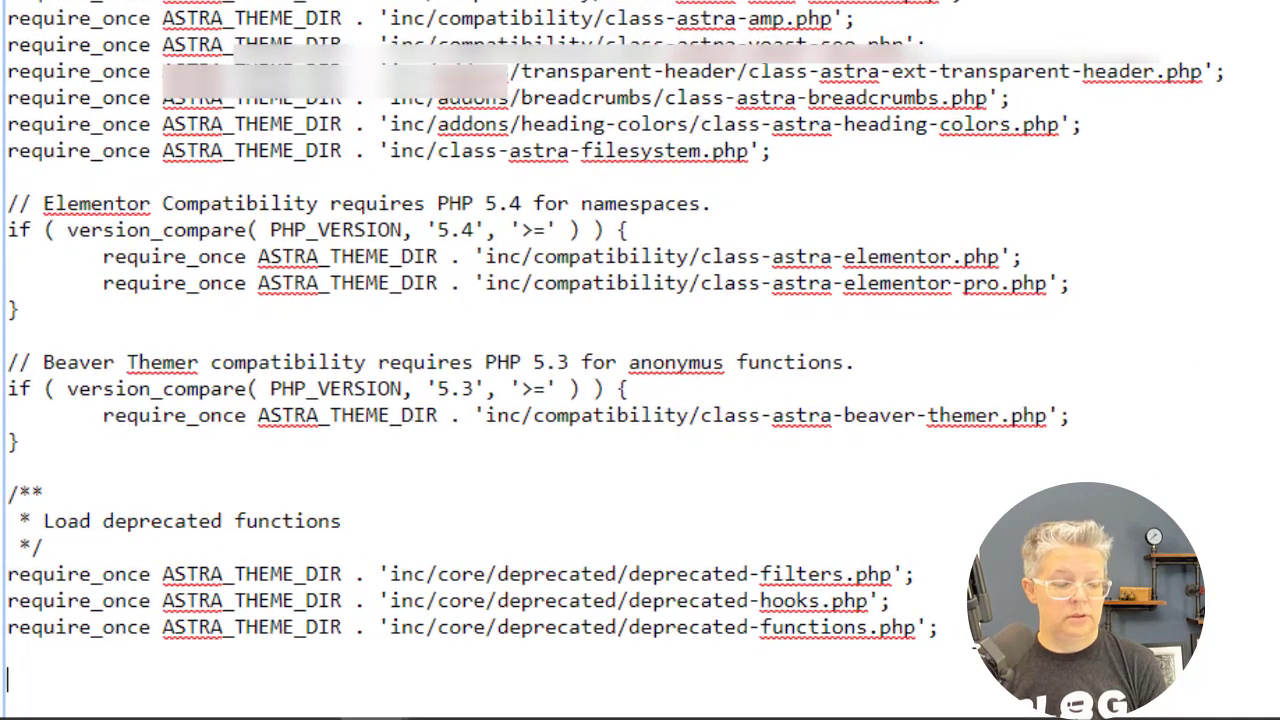
{"action": "type", "text": "add_filter( 'auto_update_plugin', '__return_false' );"}
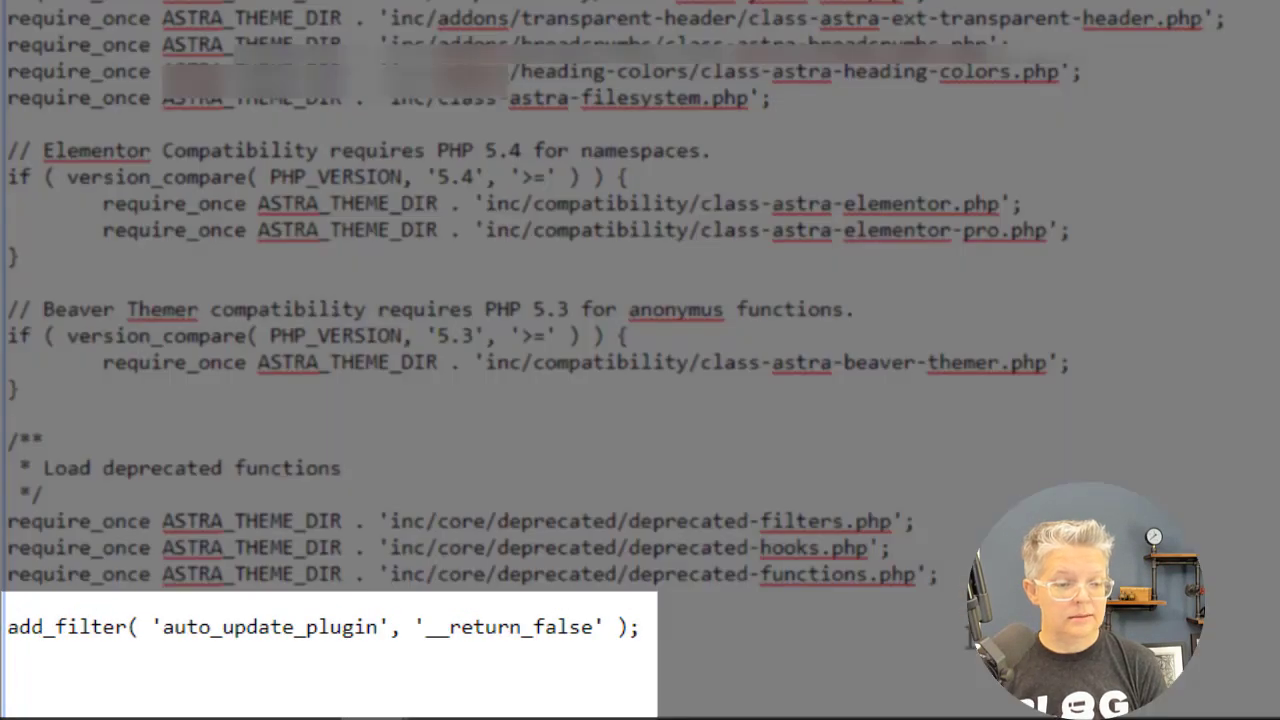
{"action": "type", "text": "add_filter( 'auto_update_theme', '__return_false' );"}
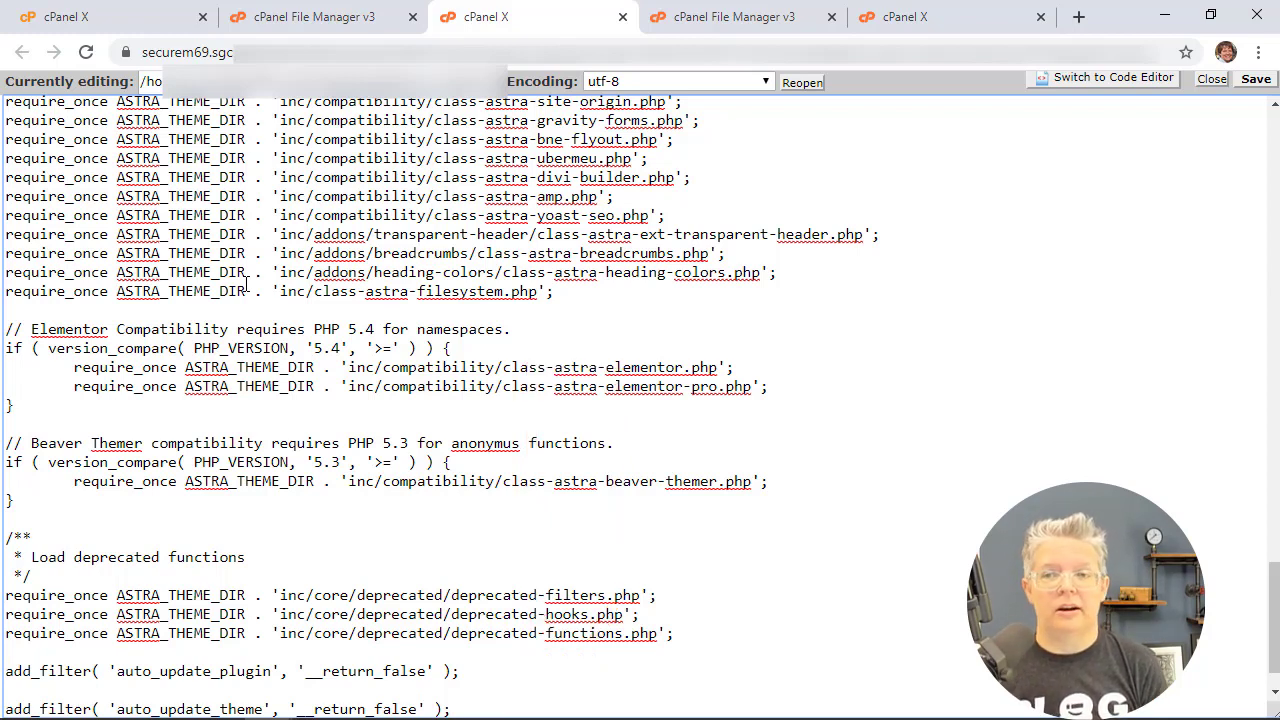
{"action": "scroll", "coordinate": [247, 287], "scroll_direction": "up", "scroll_amount": 5}
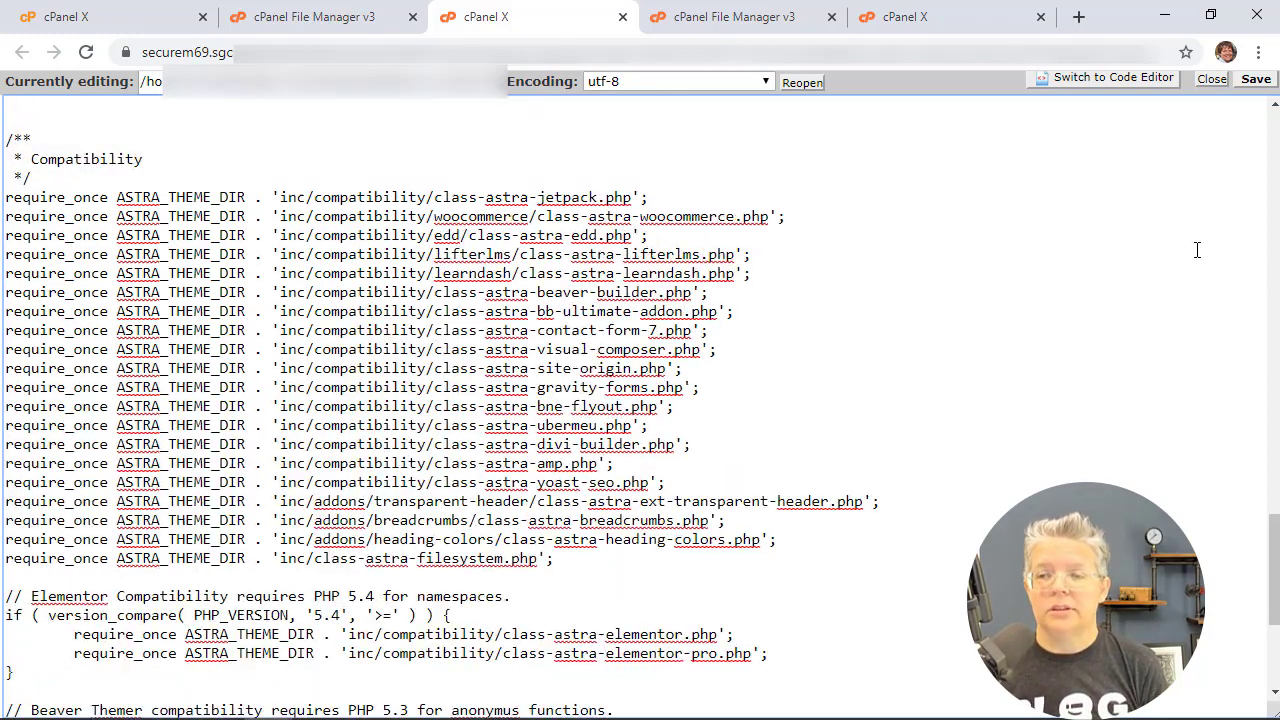
{"action": "left_click", "coordinate": [1255, 80]}
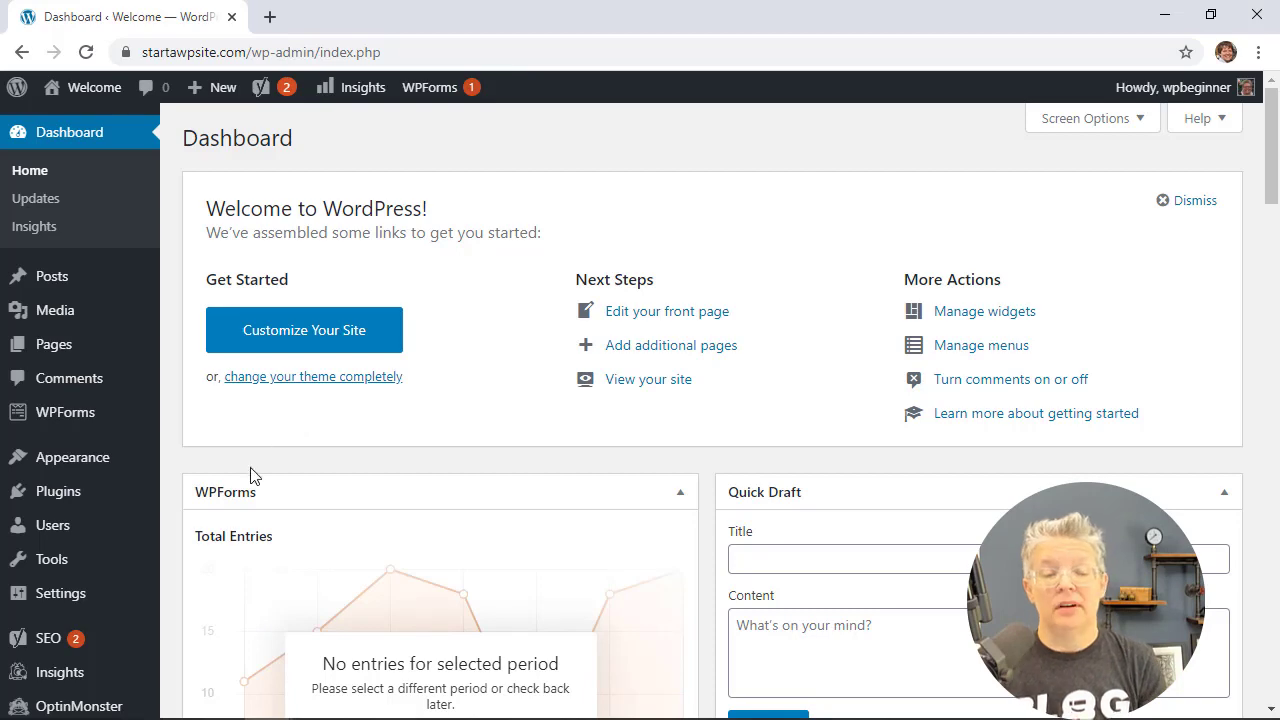
Go to Insights > Reports and switch to the Publishers report's Top Landing Pages
{"action": "mouse_move", "coordinate": [85, 679]}
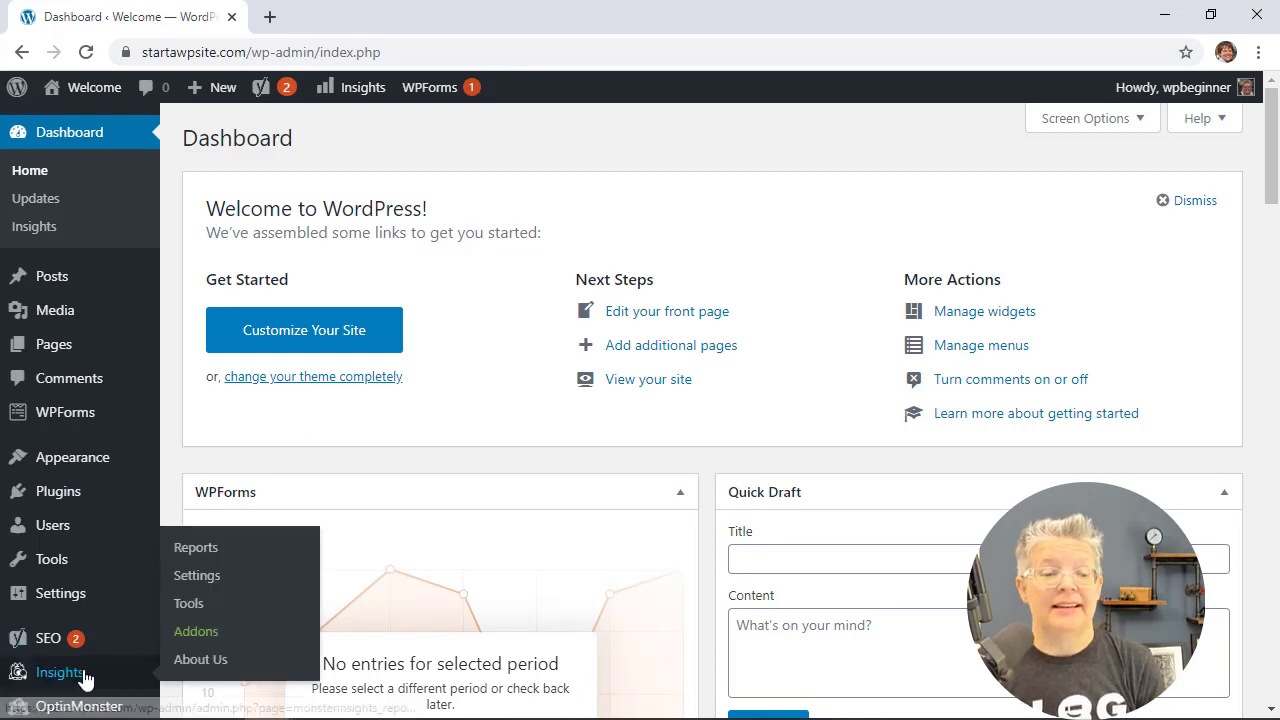
{"action": "left_click", "coordinate": [204, 553]}
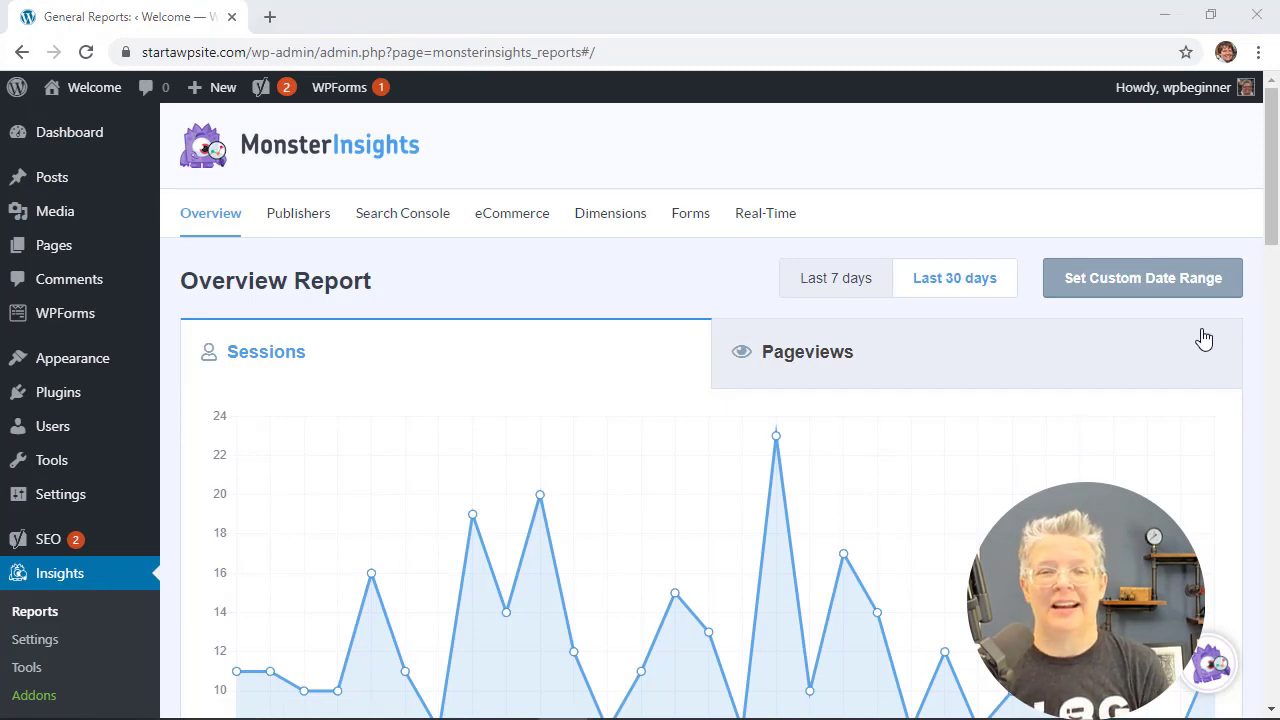
{"action": "left_click_drag", "start_coordinate": [1273, 220], "coordinate": [1273, 243]}
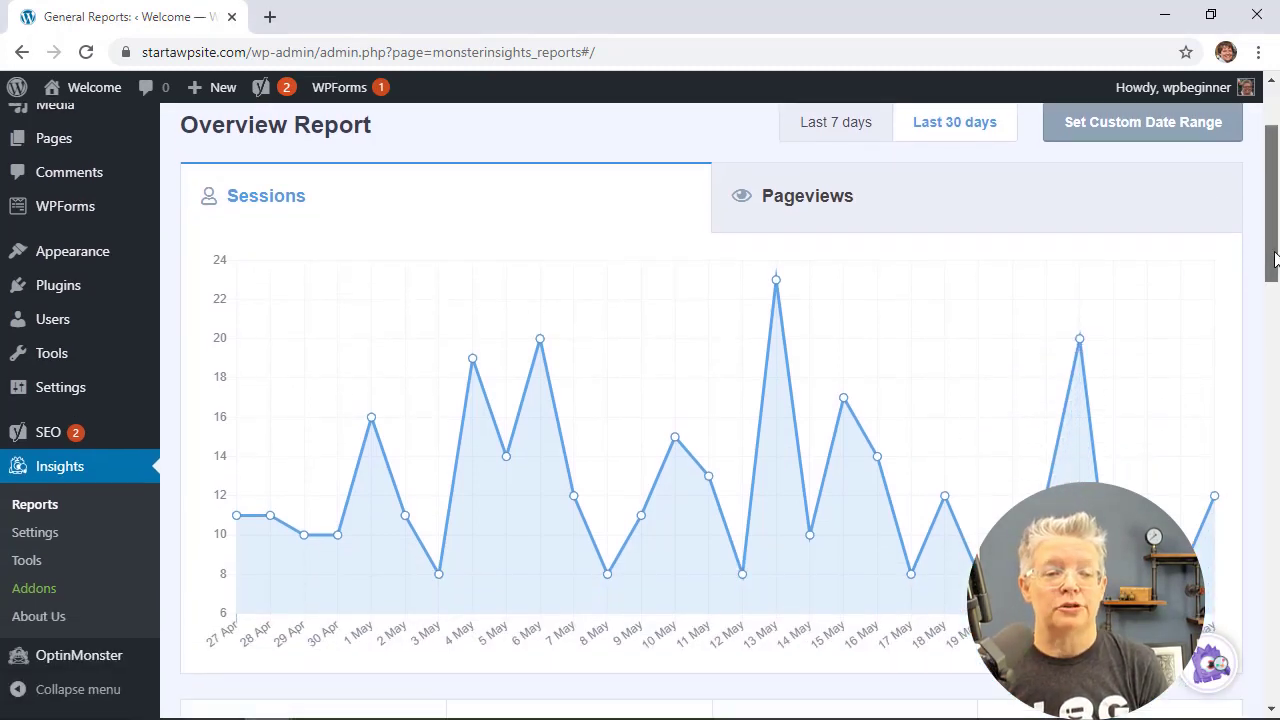
{"action": "left_click_drag", "start_coordinate": [1275, 260], "coordinate": [1275, 335]}
{"action": "scroll", "coordinate": [808, 497], "scroll_direction": "up", "scroll_amount": 5}
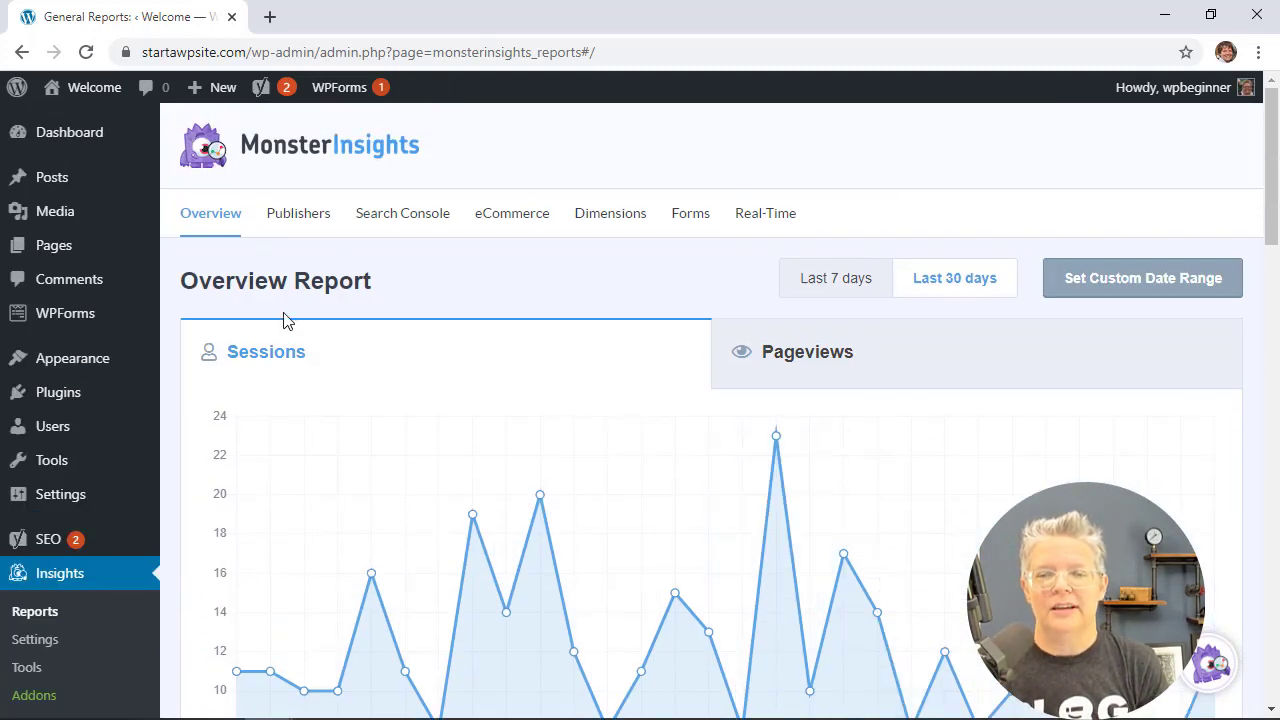
{"action": "left_click", "coordinate": [287, 232]}
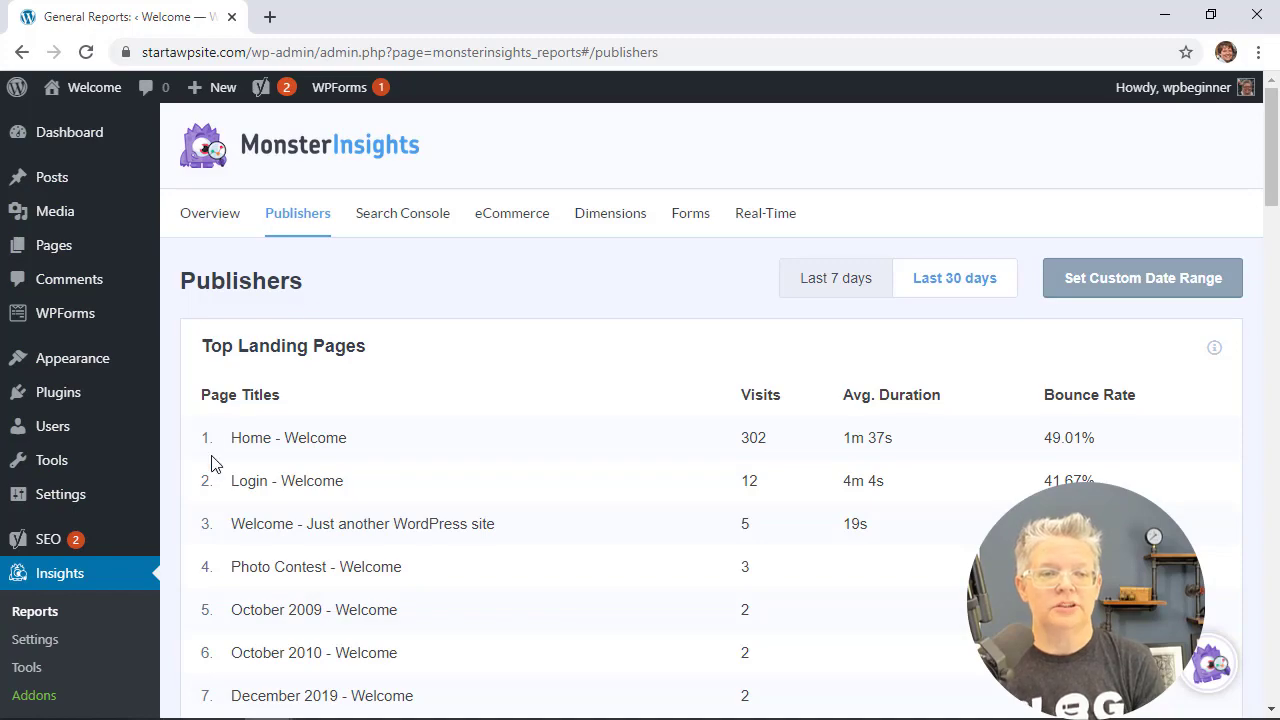
Load monsterinsights.com, 'The Best WordPress Analytics Plugin' homepage, in a new browser tab
{"action": "left_click", "coordinate": [270, 17]}
{"action": "type", "text": "monsterinsights.com"}
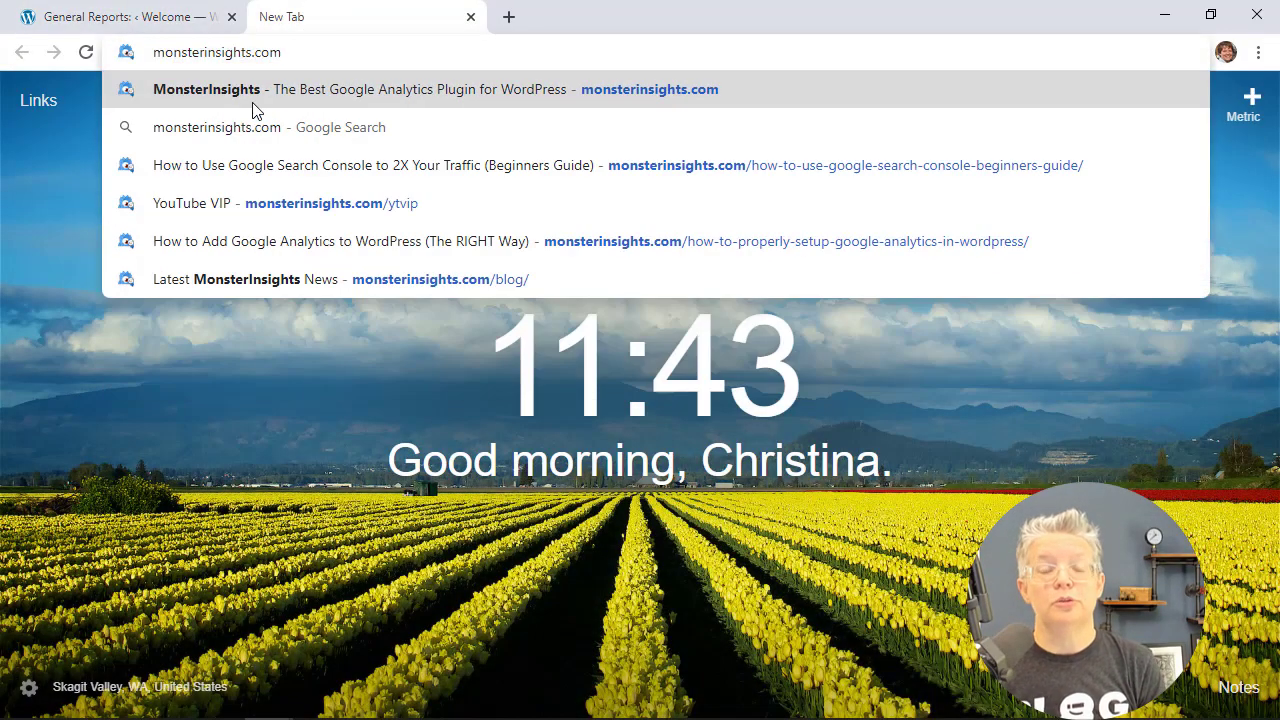
{"action": "key", "text": "Return"}
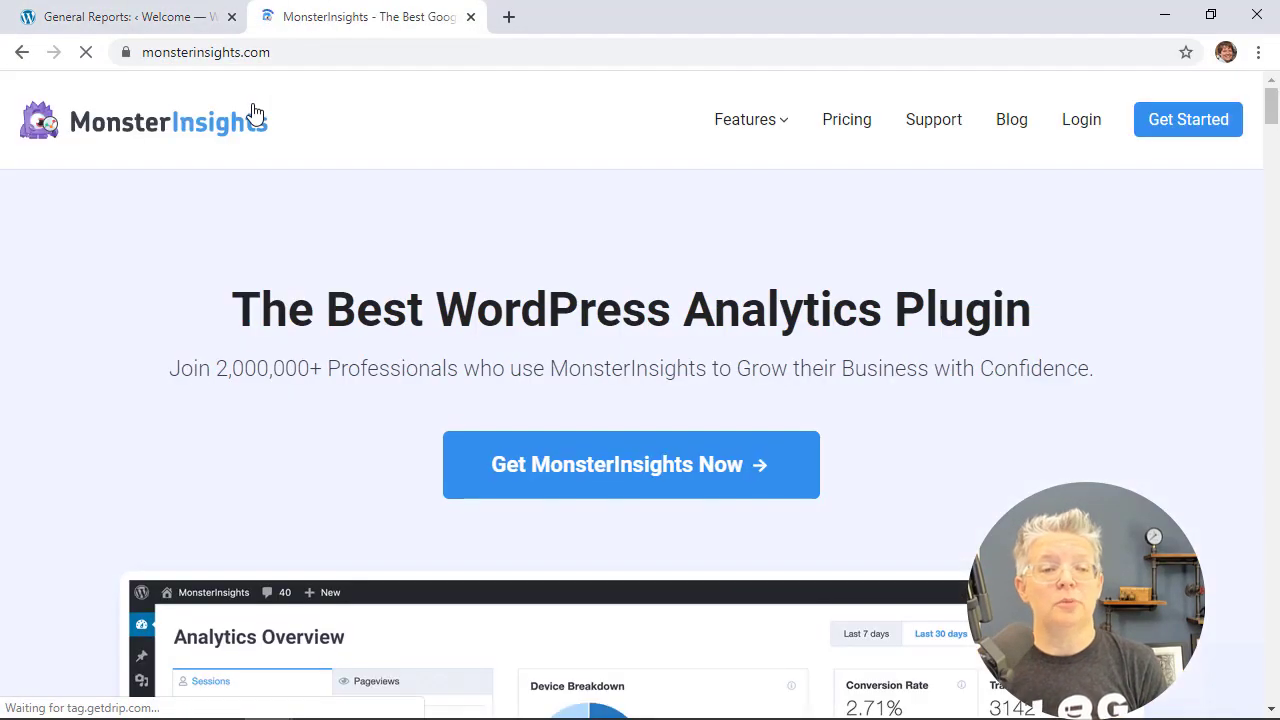